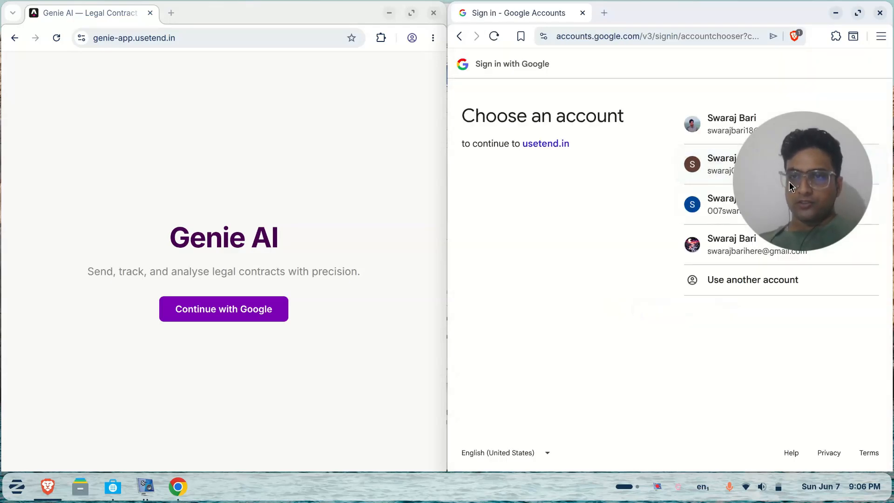
# Sign in to Genie AI with the chosen Google account and move its window aside
pyautogui.click(787, 161)
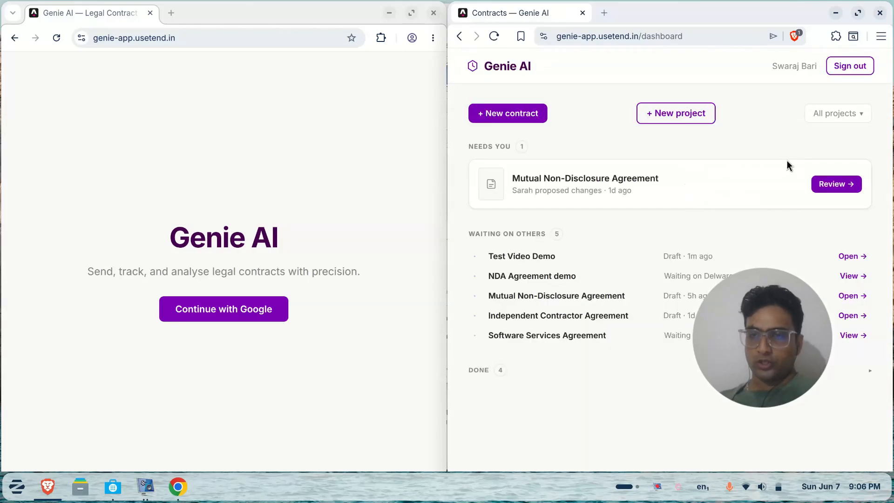
pyautogui.moveTo(774, 299); pyautogui.dragTo(826, 18)
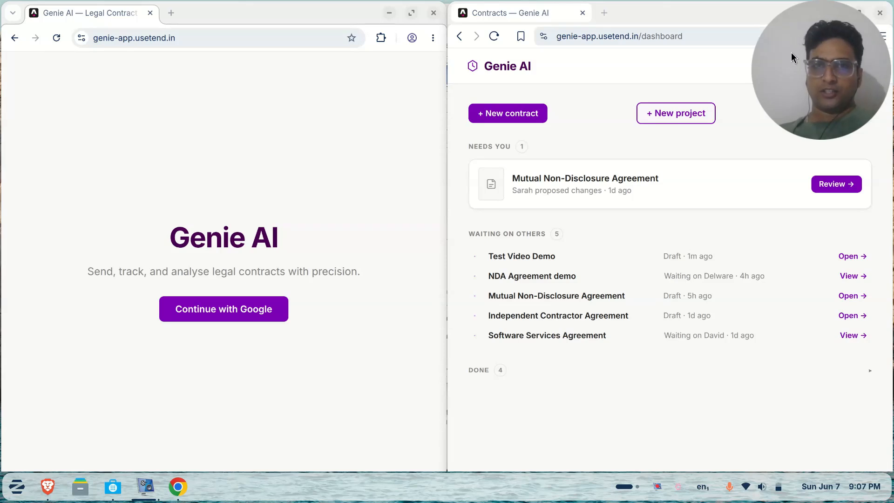
# Start a new contract and paste the full mutual NDA description into the prompt
pyautogui.click(534, 117)
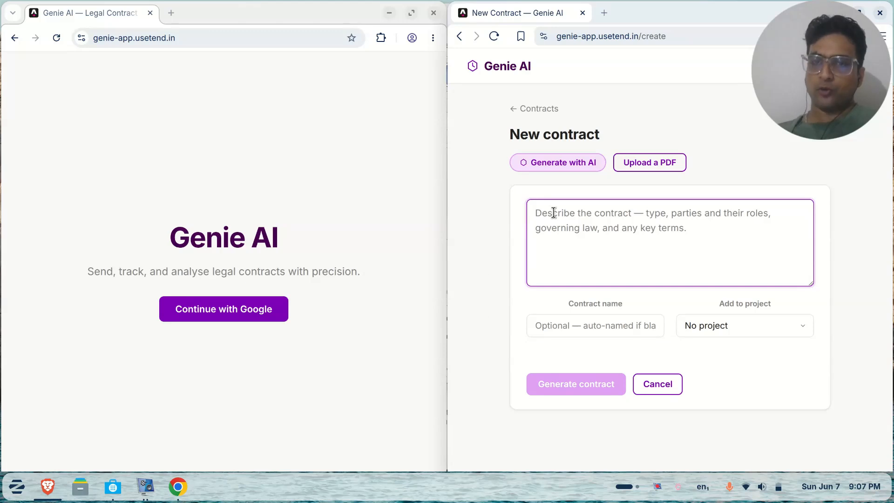
pyautogui.write('Dr')
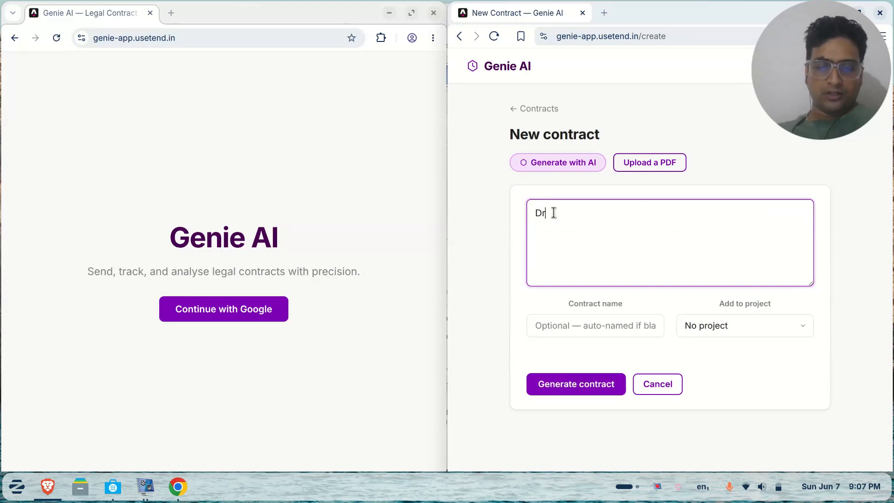
pyautogui.write('aft a con')
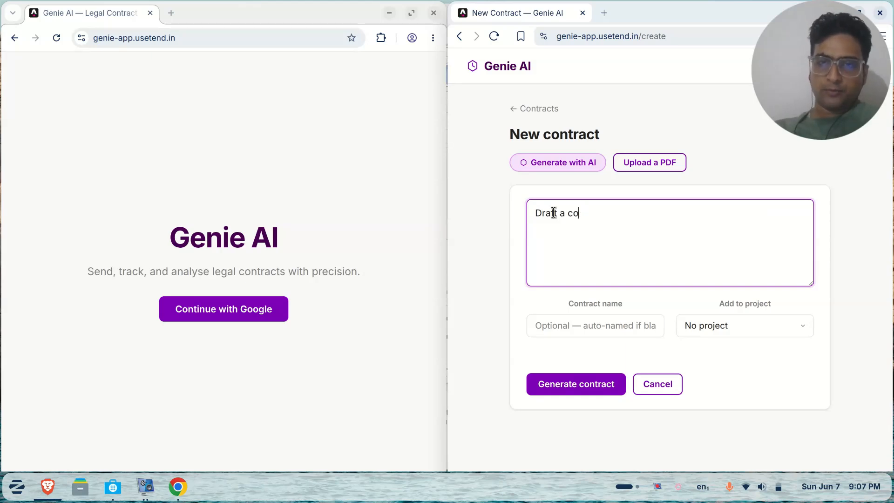
pyautogui.hotkey('ctrl', 'v')
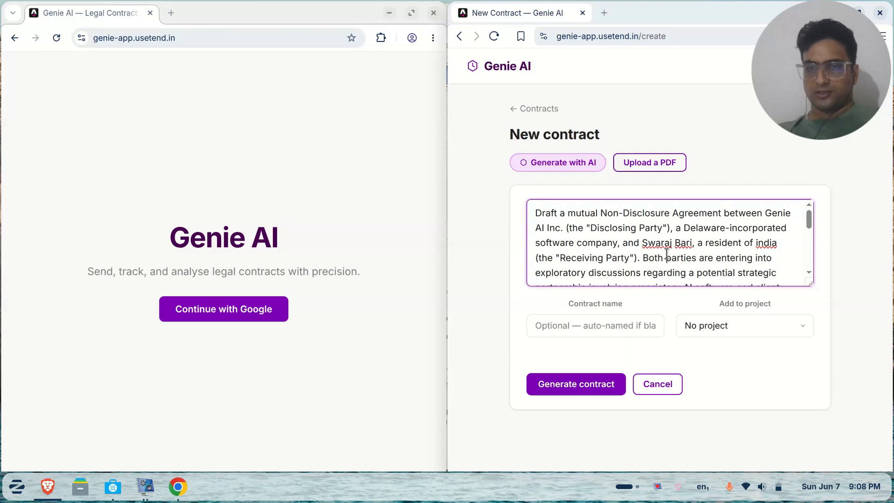
pyautogui.scroll(-3, 667, 254)
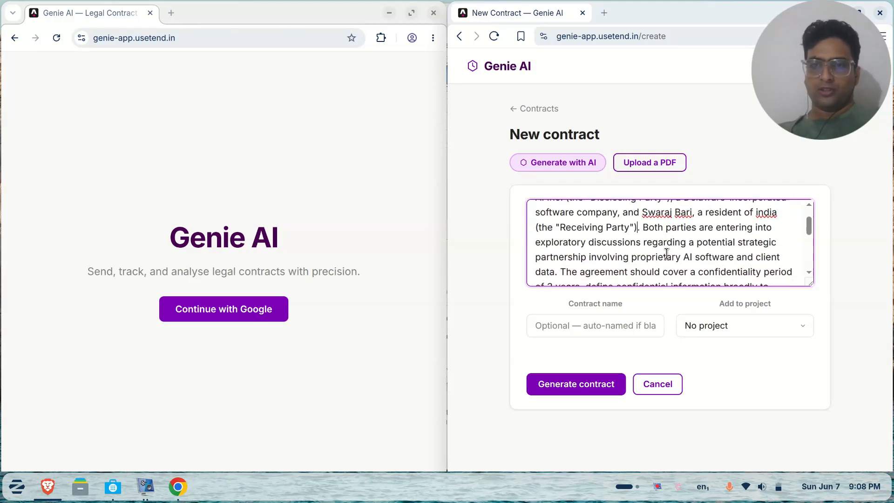
pyautogui.scroll(3, 667, 254)
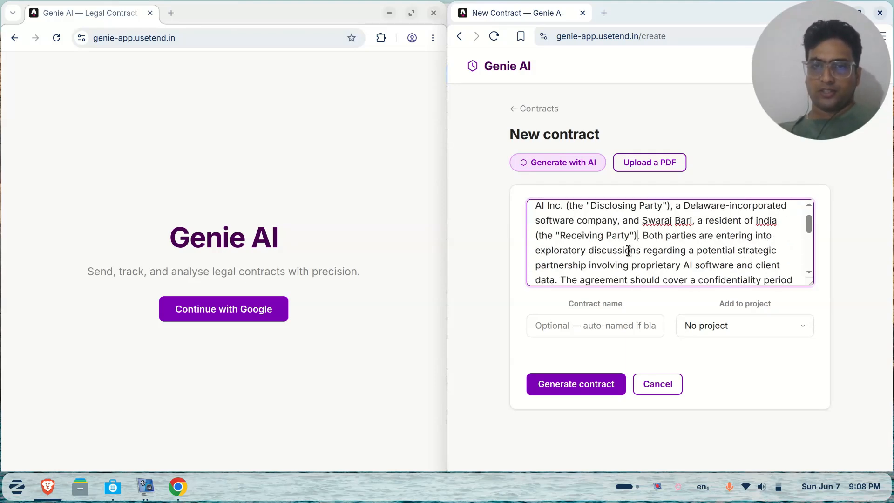
pyautogui.scroll(-3, 619, 251)
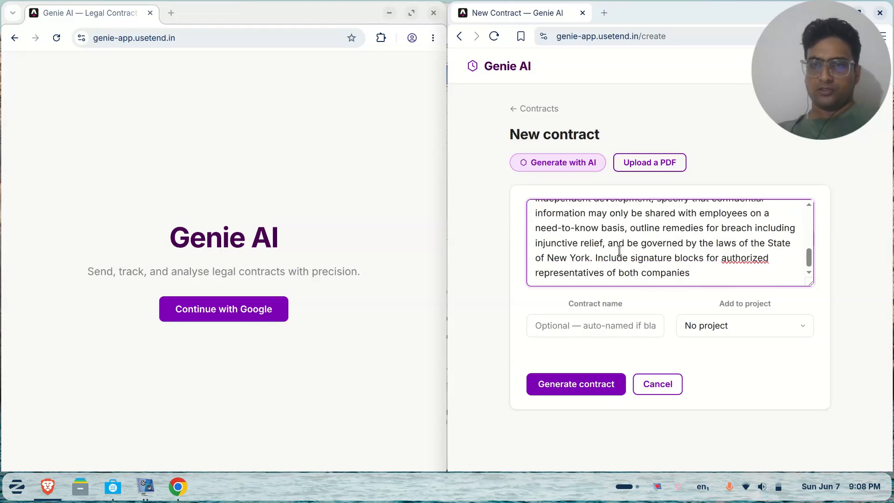
# Name it 'NDA between genie and SB', add it to the Demo project, and generate
pyautogui.click(563, 324)
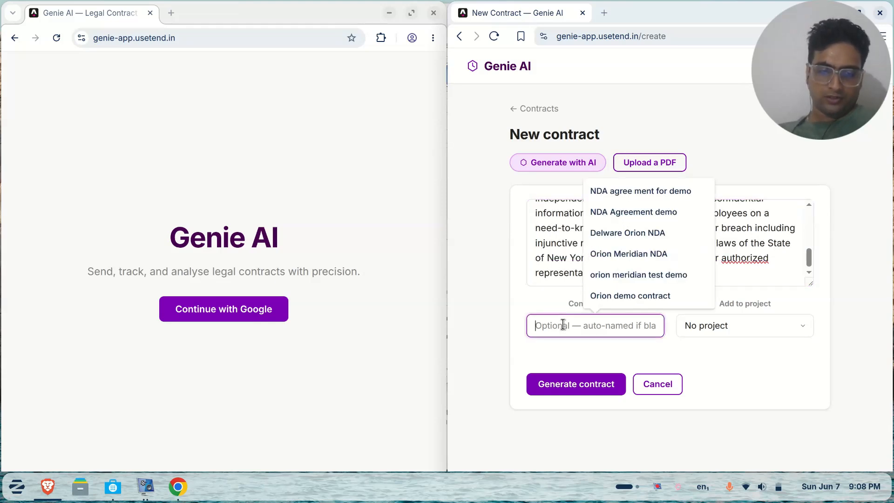
pyautogui.write('NDA between genie and SB')
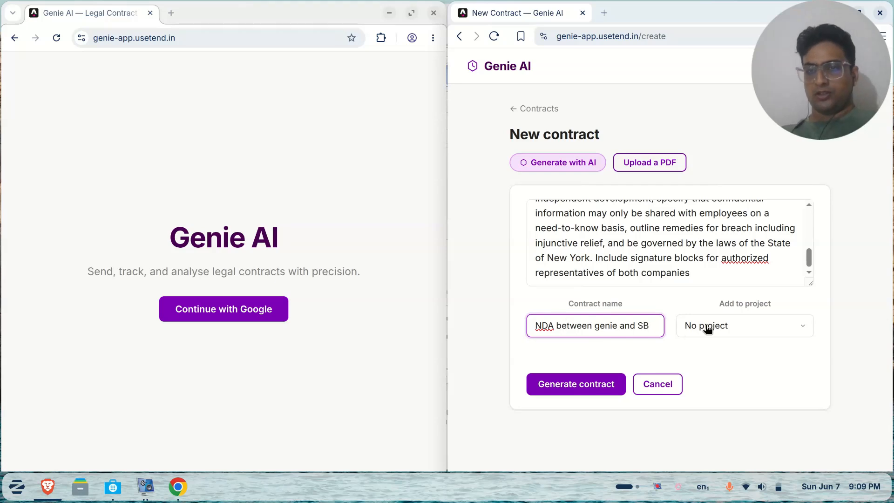
pyautogui.click(708, 329)
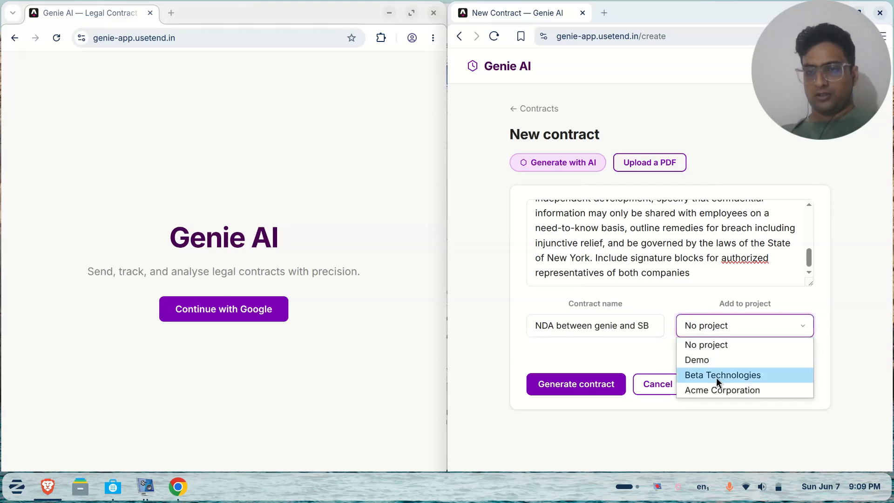
pyautogui.click(721, 363)
pyautogui.click(602, 386)
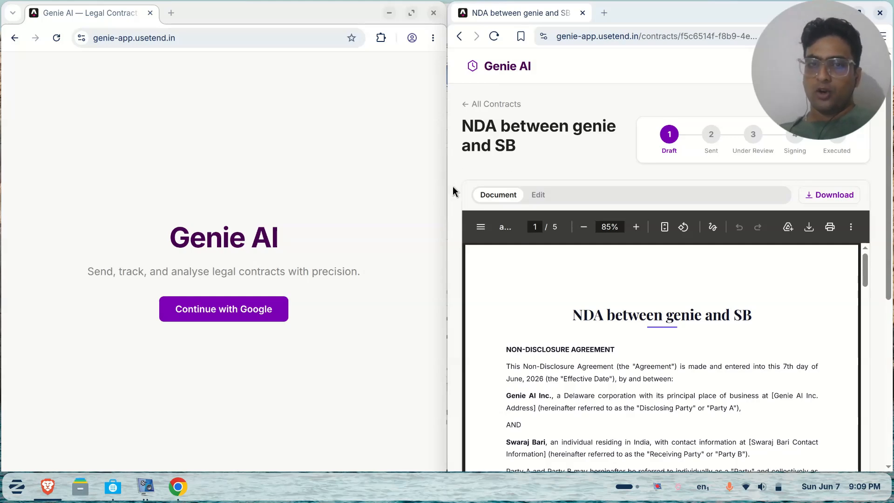
# Switch the NDA draft to Edit, undo stray deletions, and read down to the signature blocks
pyautogui.scroll(-3, 452, 187)
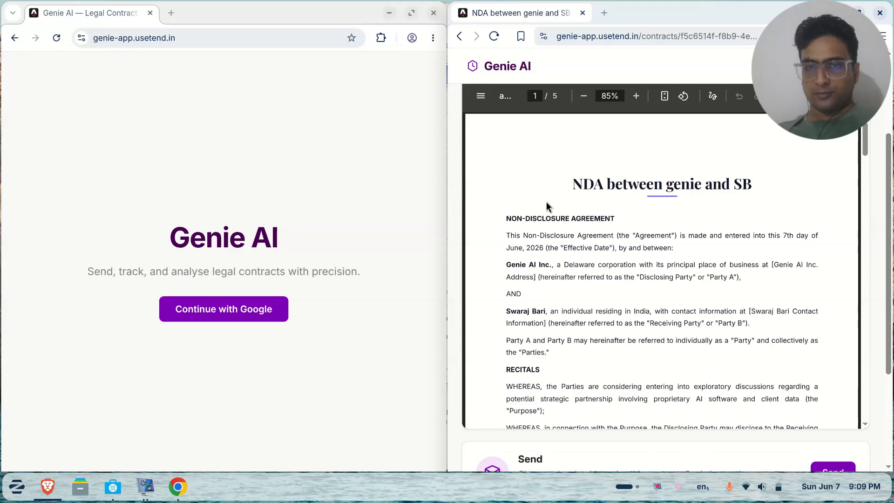
pyautogui.scroll(-10, 590, 235)
pyautogui.scroll(15, 590, 236)
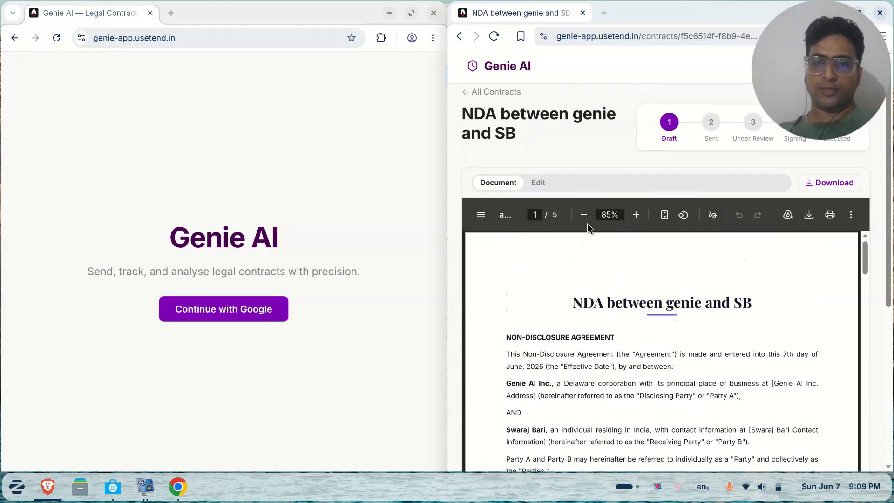
pyautogui.click(539, 183)
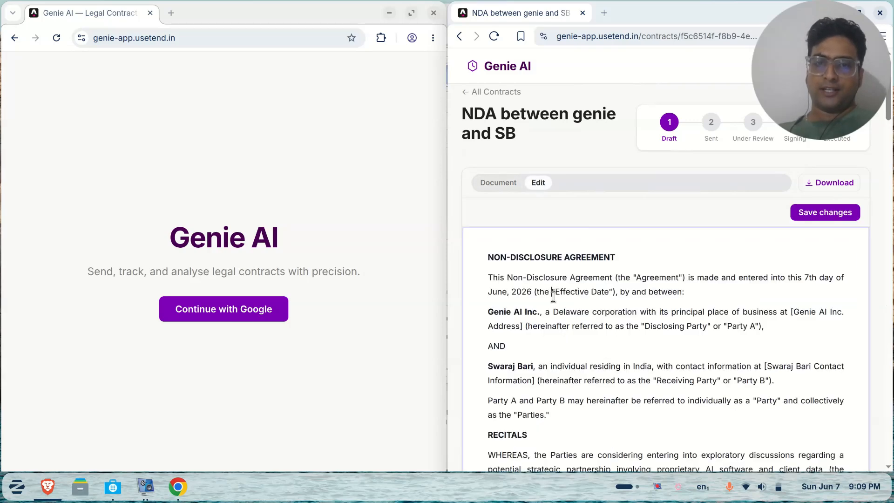
pyautogui.press('BackSpace')
pyautogui.press('BackSpace')
pyautogui.press('BackSpace')
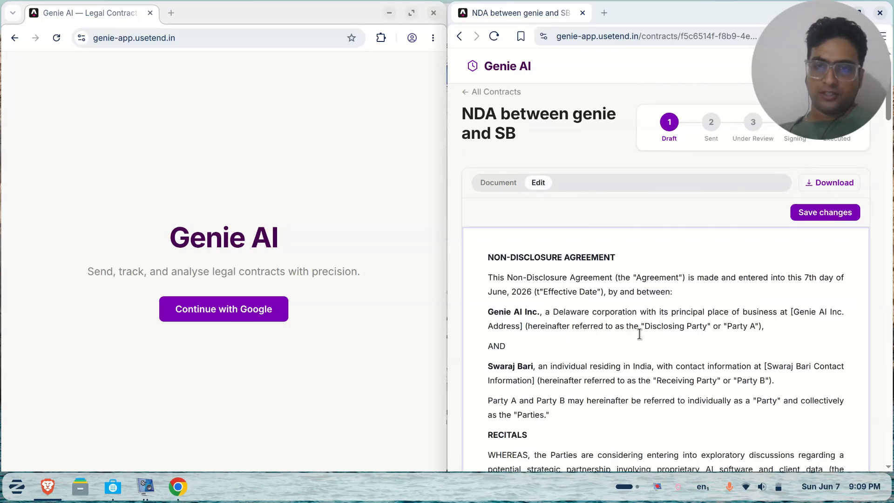
pyautogui.press('BackSpace')
pyautogui.press('BackSpace')
pyautogui.press('BackSpace')
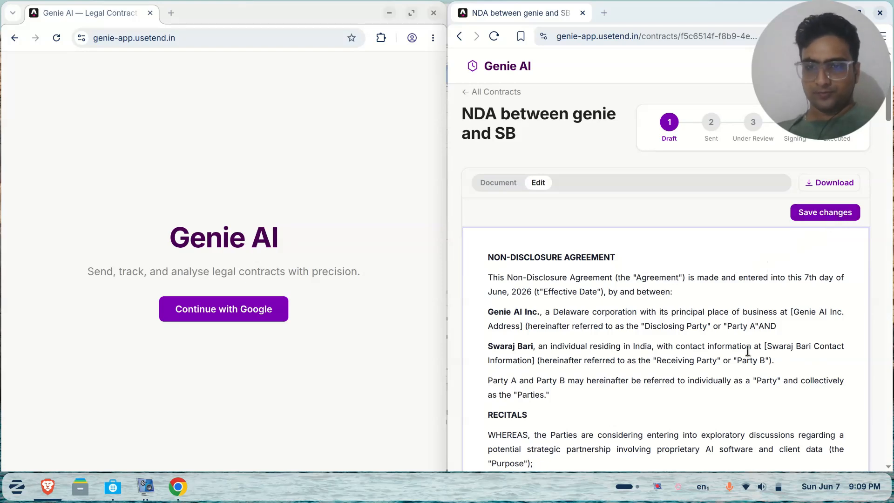
pyautogui.hotkey('ctrl', 'z')
pyautogui.hotkey('ctrl', 'z')
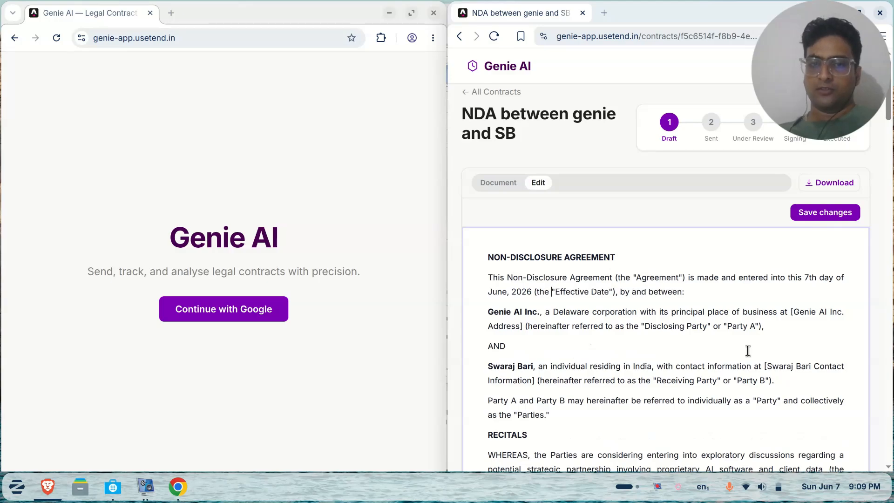
pyautogui.scroll(-20, 748, 351)
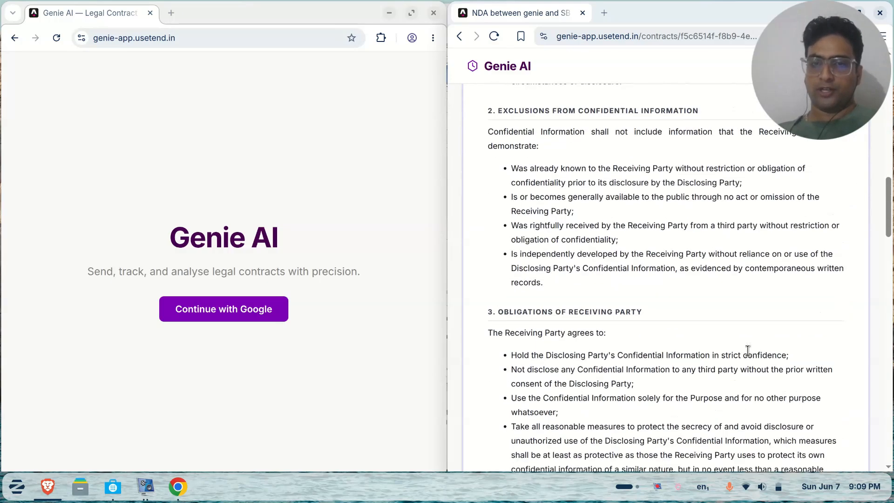
pyautogui.scroll(-10, 748, 351)
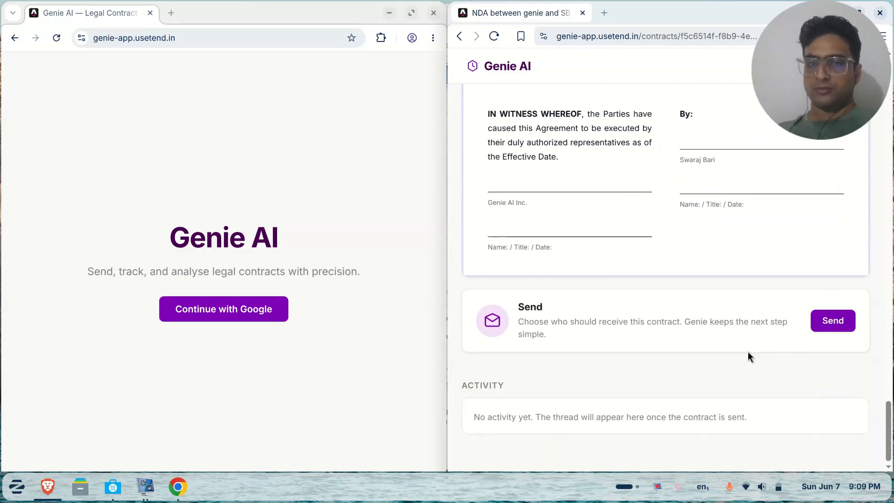
# Enter the recipient's name and e-mail, then send the NDA review request with the PDF attached
pyautogui.click(827, 323)
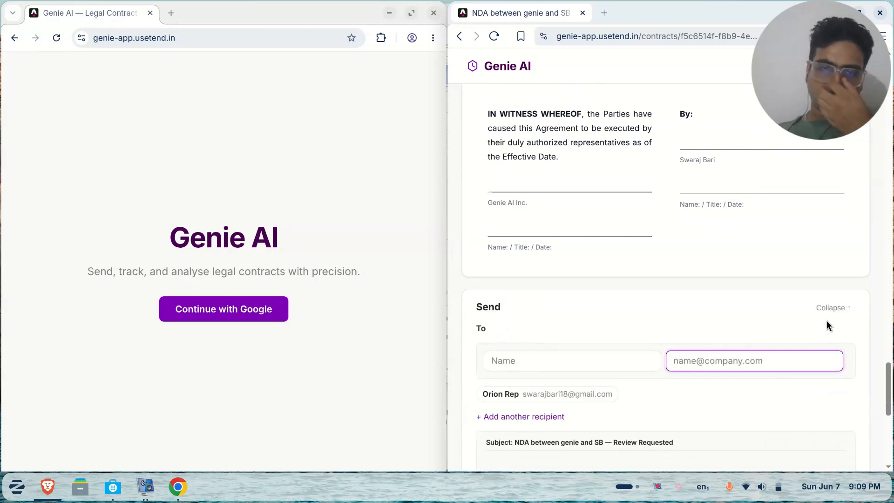
pyautogui.click(607, 359)
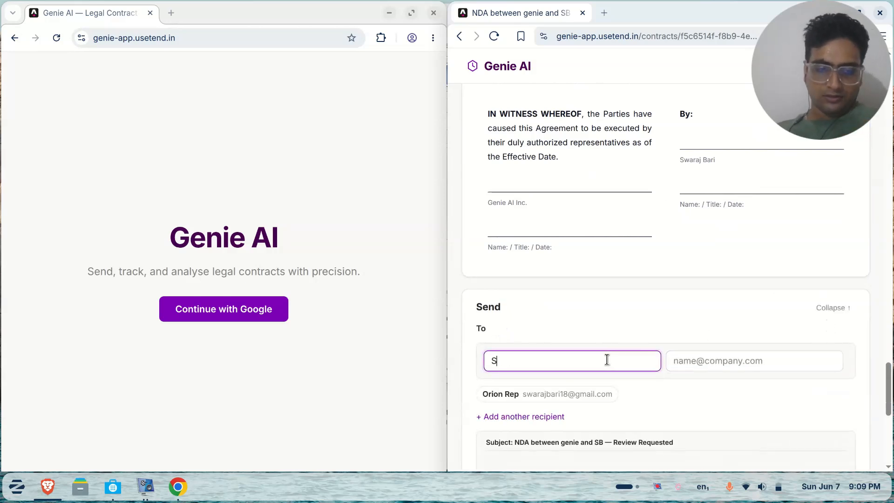
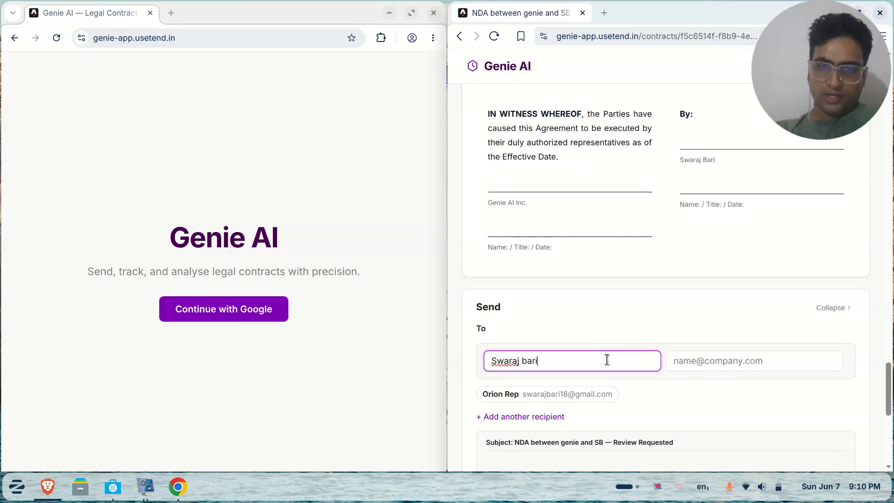
pyautogui.click(261, 310)
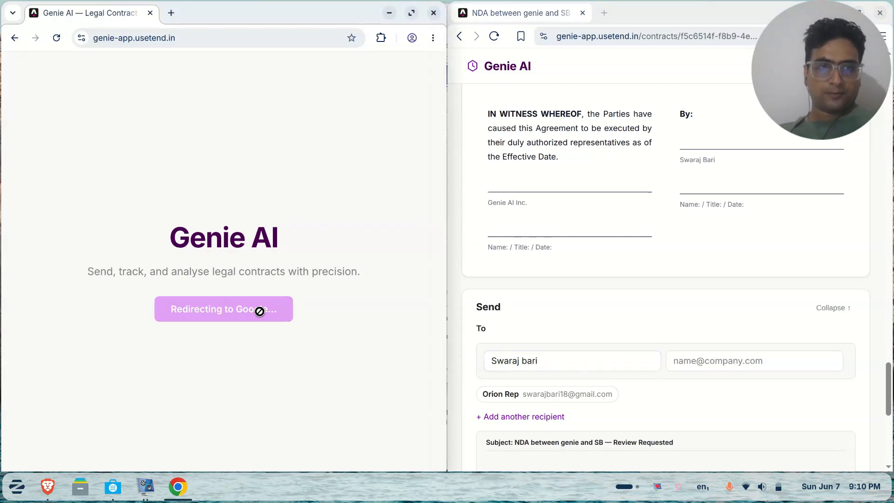
pyautogui.click(685, 360)
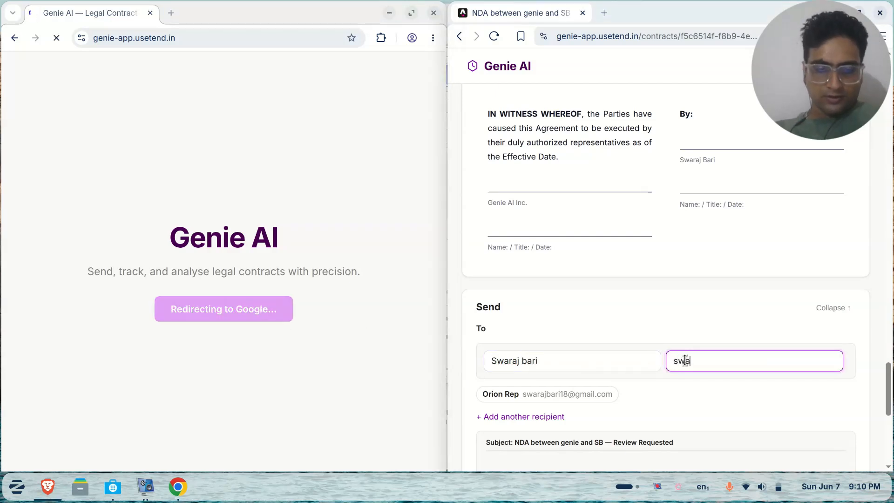
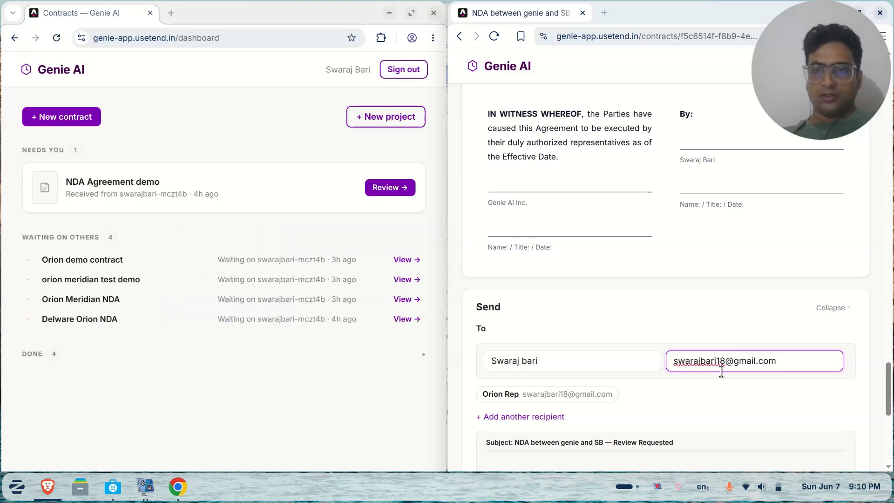
pyautogui.click(749, 392)
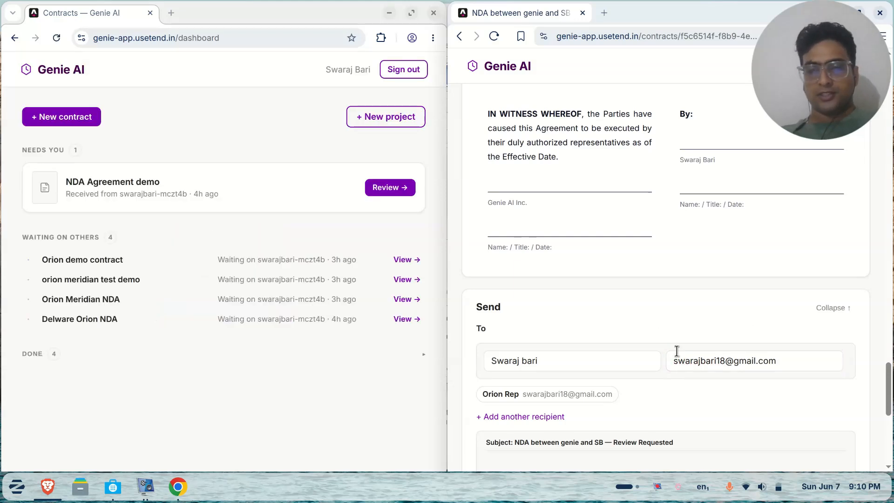
pyautogui.moveTo(777, 361); pyautogui.dragTo(671, 364)
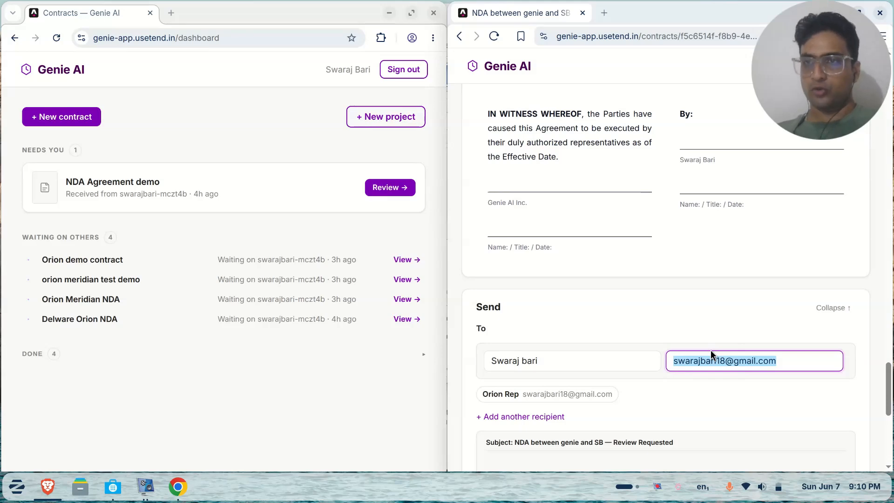
pyautogui.scroll(-8, 711, 350)
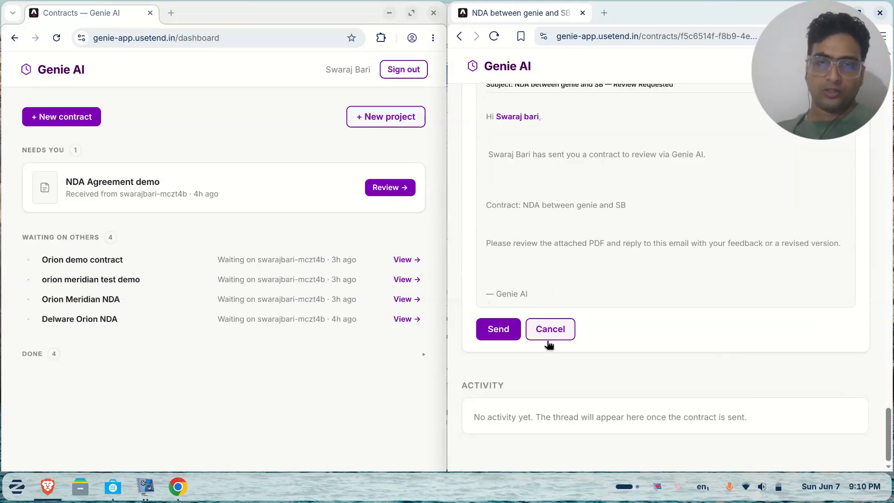
pyautogui.click(493, 326)
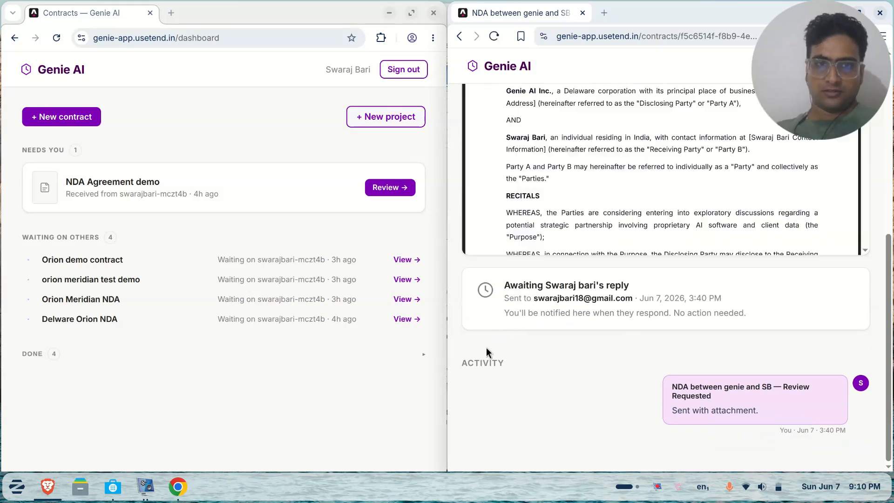
# Reload the recipient's dashboard to show the new NDA, and return the sender to All Contracts
pyautogui.hotkey('ctrl', 'r')
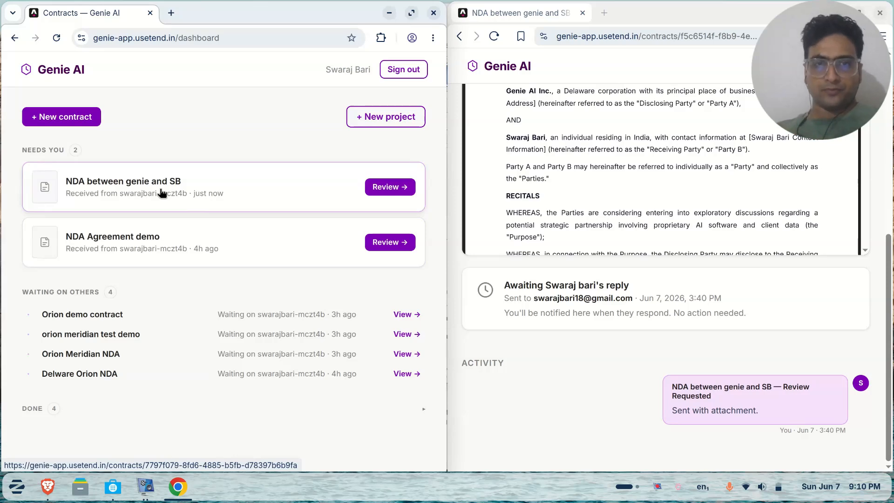
pyautogui.scroll(10, 562, 188)
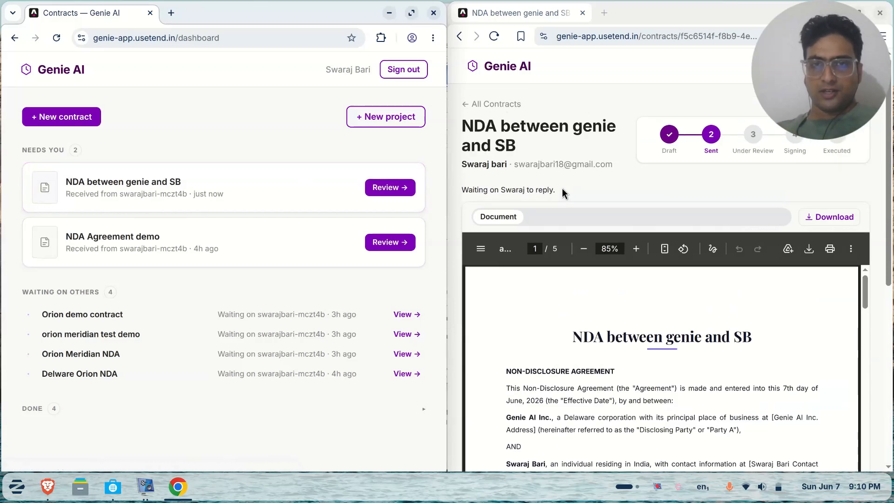
pyautogui.click(502, 103)
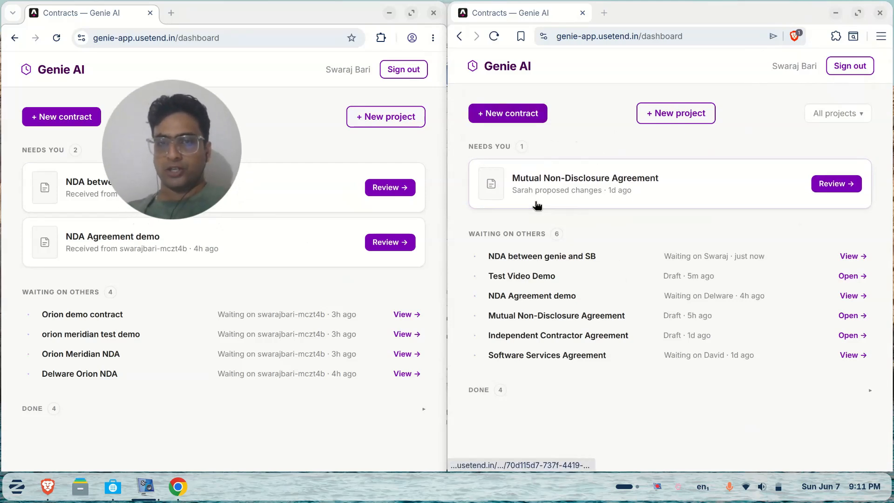
# Expand the DONE section to list completed contracts on the dashboard
pyautogui.moveTo(468, 144); pyautogui.dragTo(515, 147)
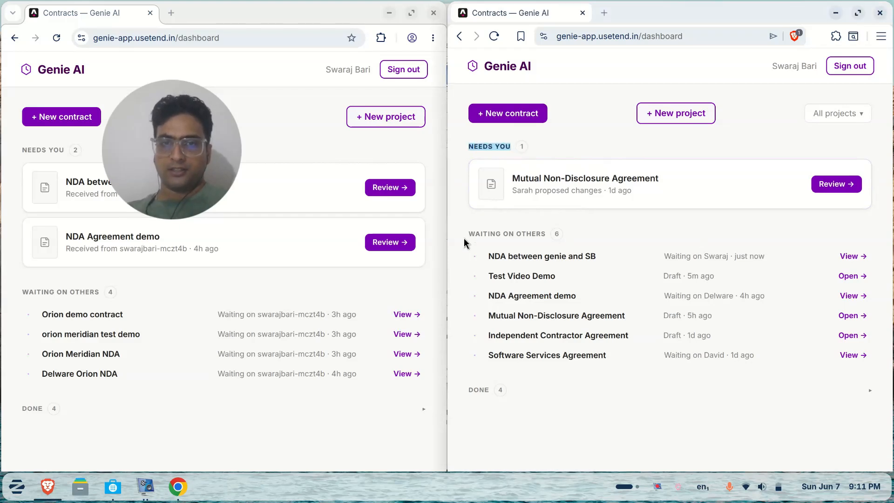
pyautogui.click(464, 234)
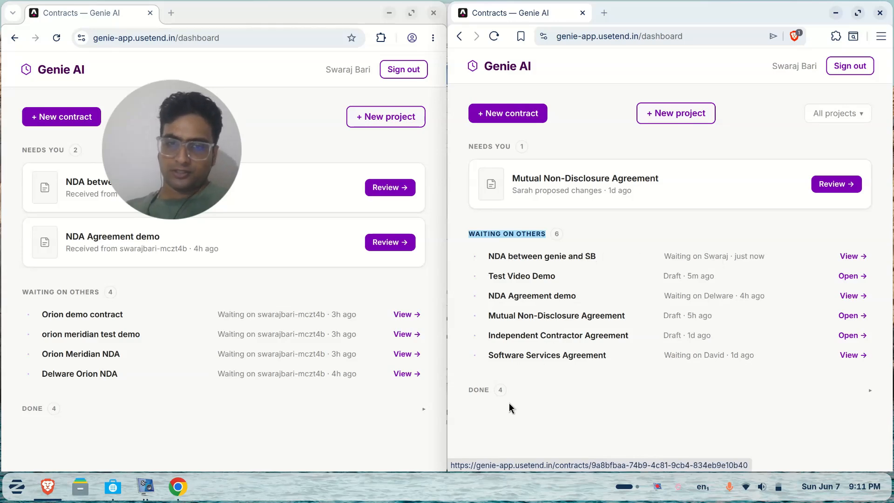
pyautogui.click(487, 392)
pyautogui.scroll(-2, 577, 425)
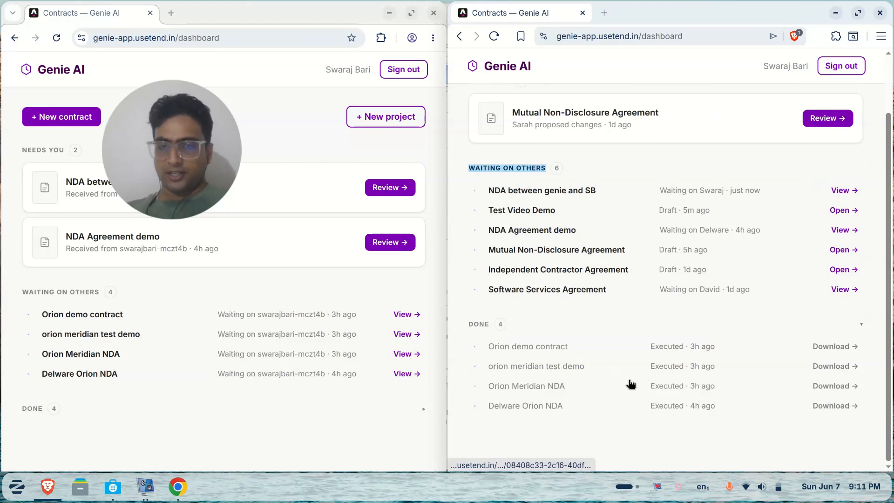
pyautogui.scroll(2, 631, 383)
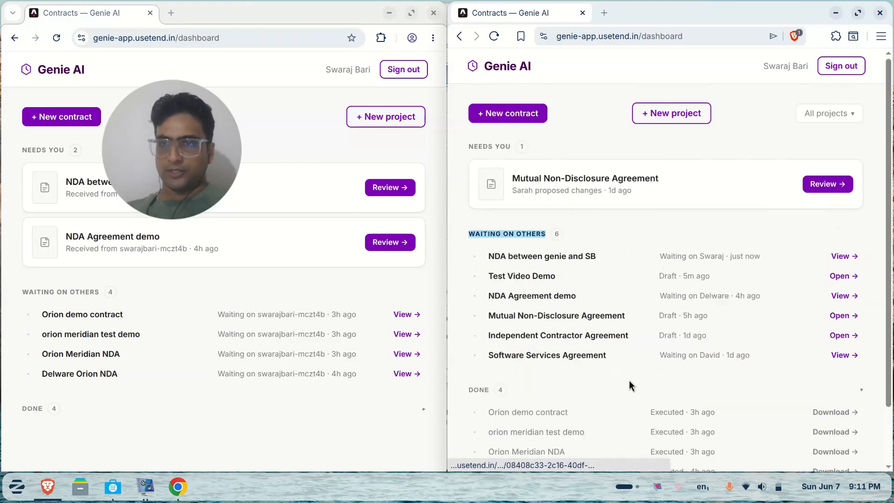
# Filter projects by Demo, then Beta Technologies, reset to All projects, and open the received NDA
pyautogui.click(833, 113)
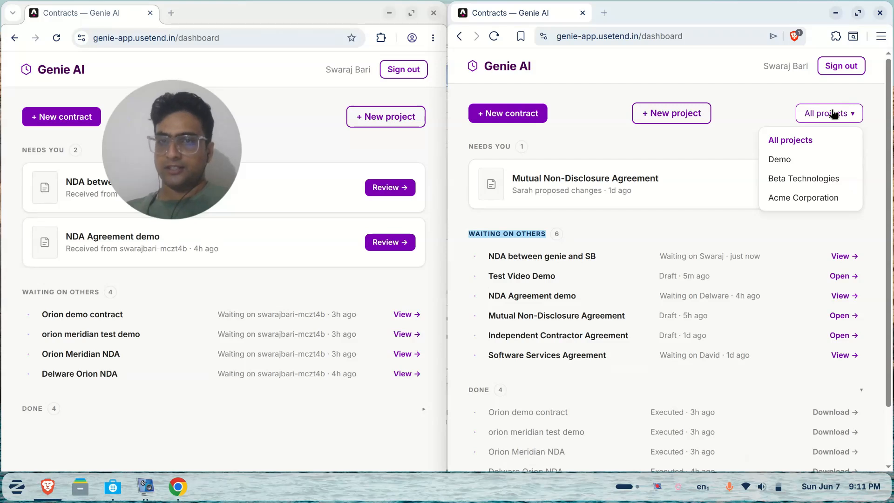
pyautogui.click(807, 160)
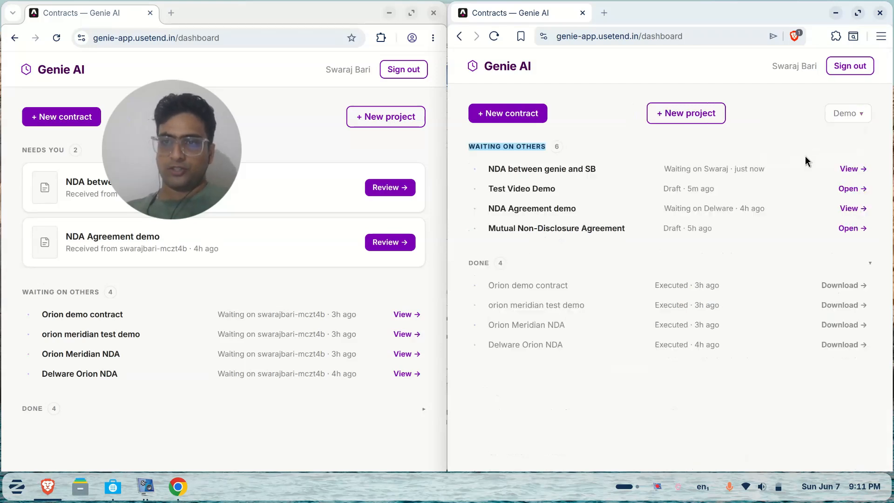
pyautogui.click(847, 110)
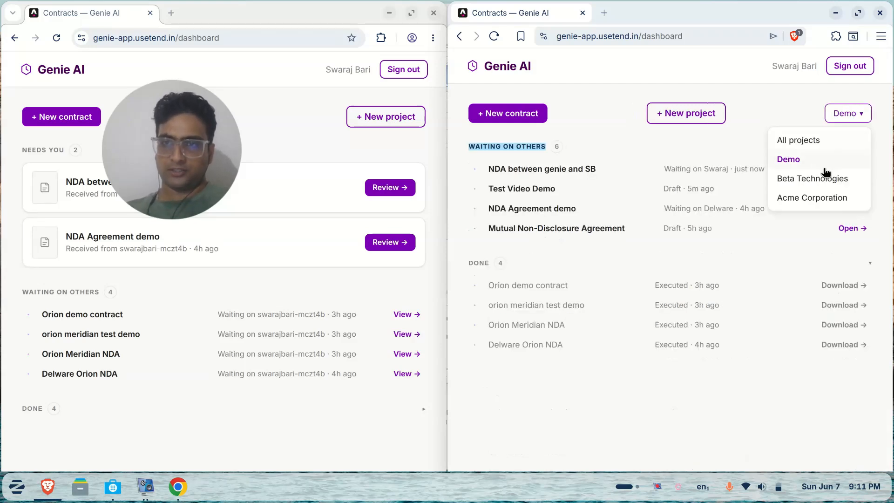
pyautogui.click(821, 180)
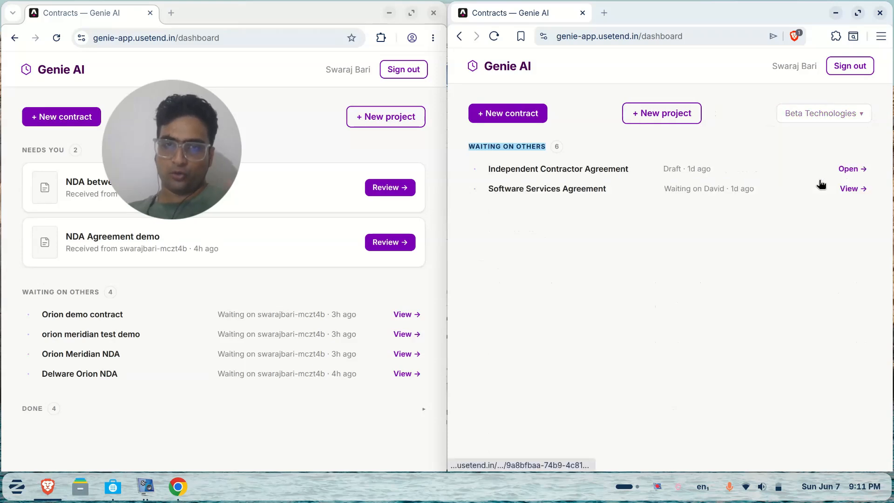
pyautogui.click(820, 114)
pyautogui.click(799, 141)
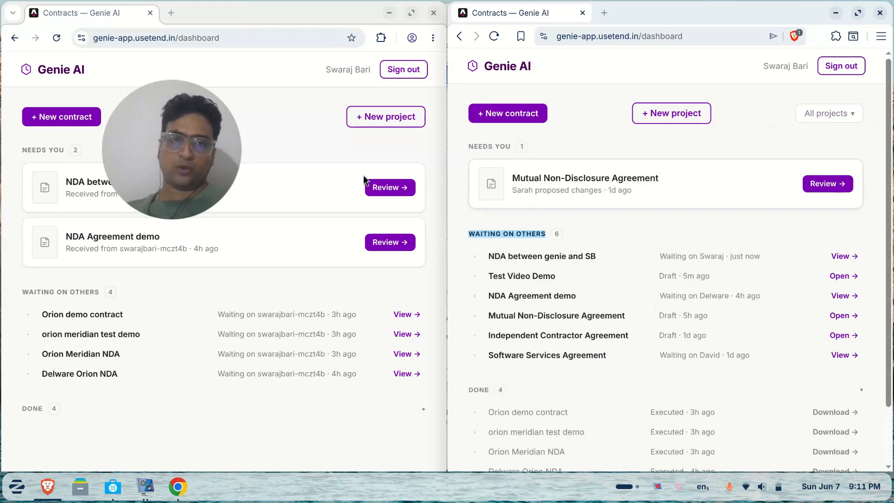
pyautogui.click(279, 184)
pyautogui.moveTo(195, 160); pyautogui.dragTo(846, 36)
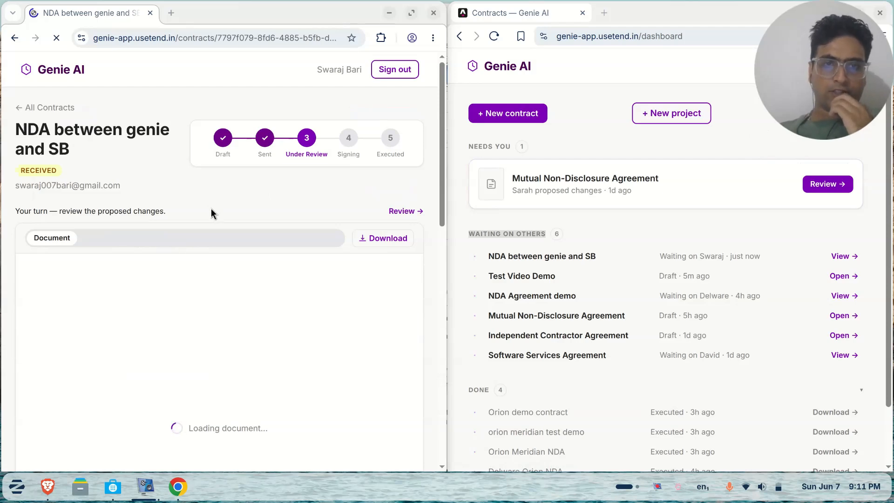
# Open the NDA's online review page and focus the 'Ask AI to make a change...' box
pyautogui.scroll(-1, 211, 208)
pyautogui.scroll(-1, 211, 209)
pyautogui.scroll(-8, 211, 209)
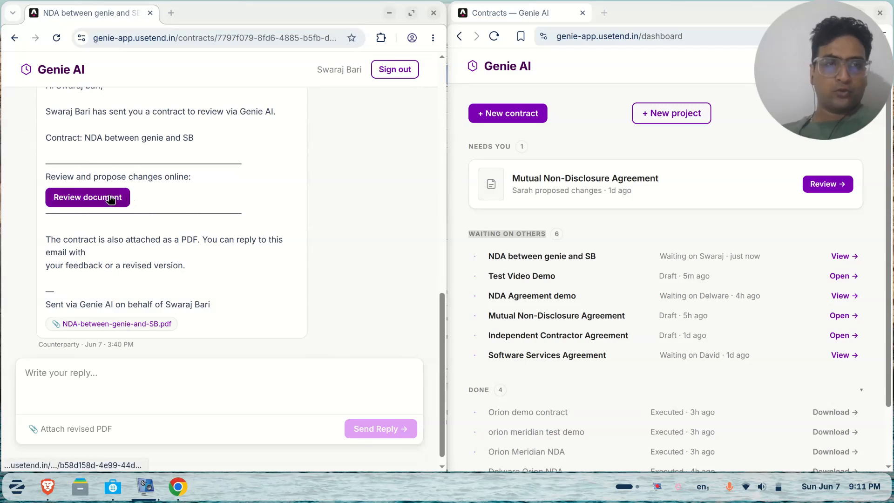
pyautogui.click(109, 197)
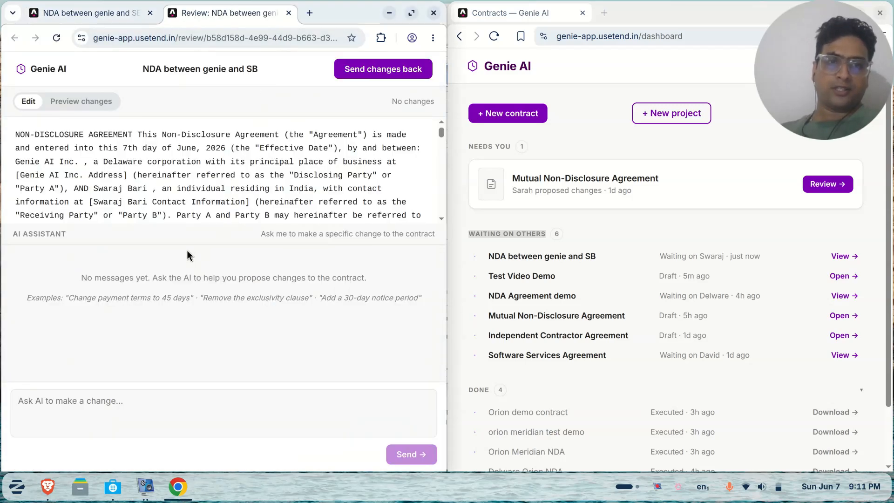
pyautogui.click(108, 402)
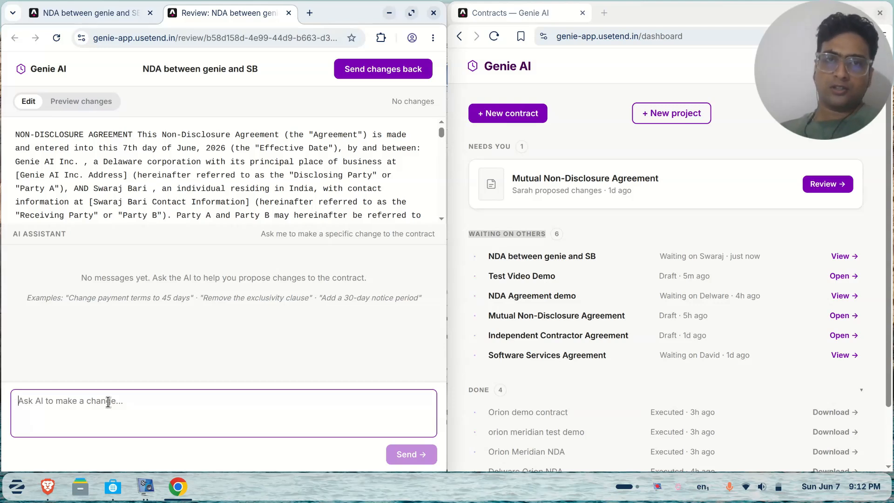
pyautogui.hotkey('ctrl', 'w')
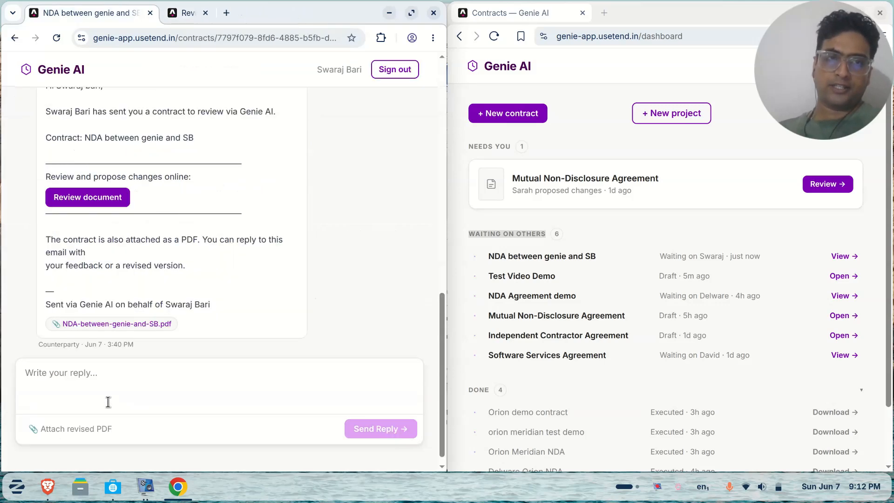
pyautogui.click(93, 209)
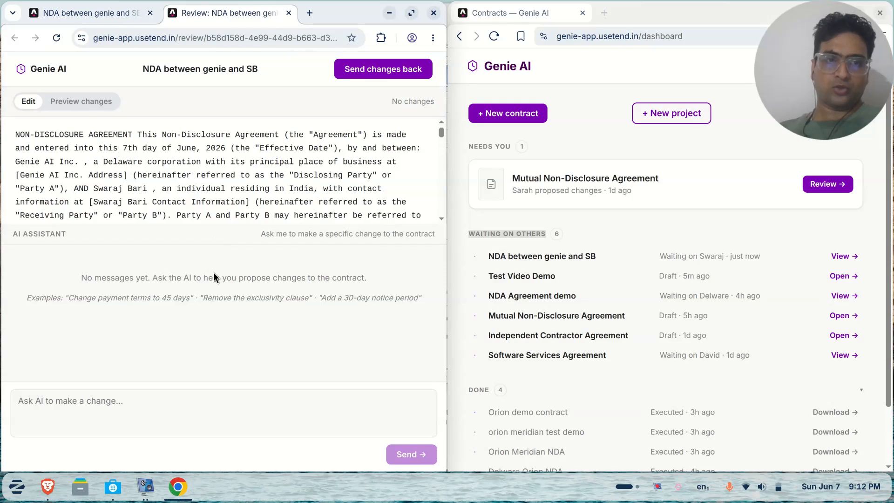
pyautogui.click(136, 401)
# Ask the assistant 'what is the document about' and highlight its NDA summary
pyautogui.write('what is the document about')
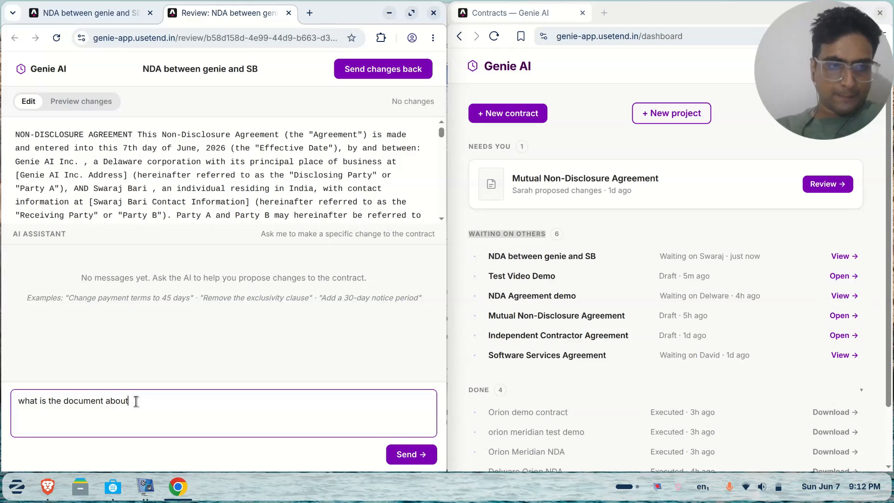
pyautogui.press('Return')
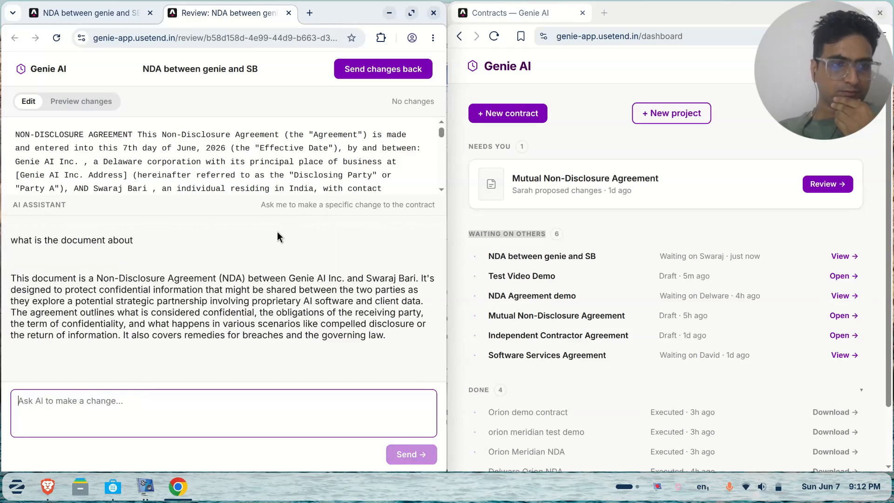
pyautogui.moveTo(110, 279); pyautogui.dragTo(245, 345)
pyautogui.click(159, 406)
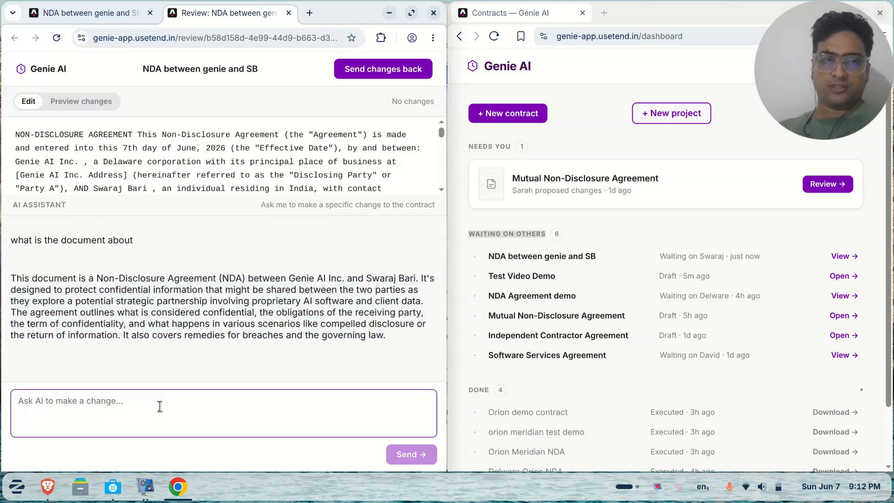
# Reply requesting jurisdiction move from New York to London or India and a 5-year term instead of 3
pyautogui.click(289, 13)
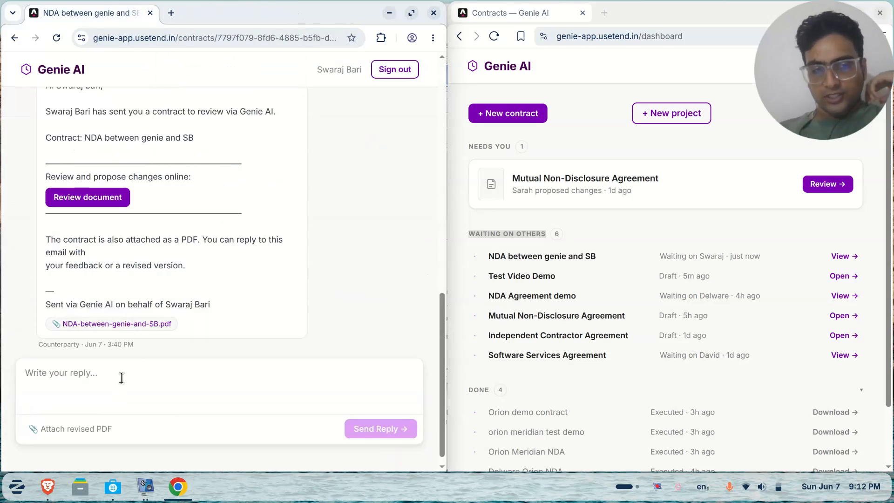
pyautogui.click(62, 382)
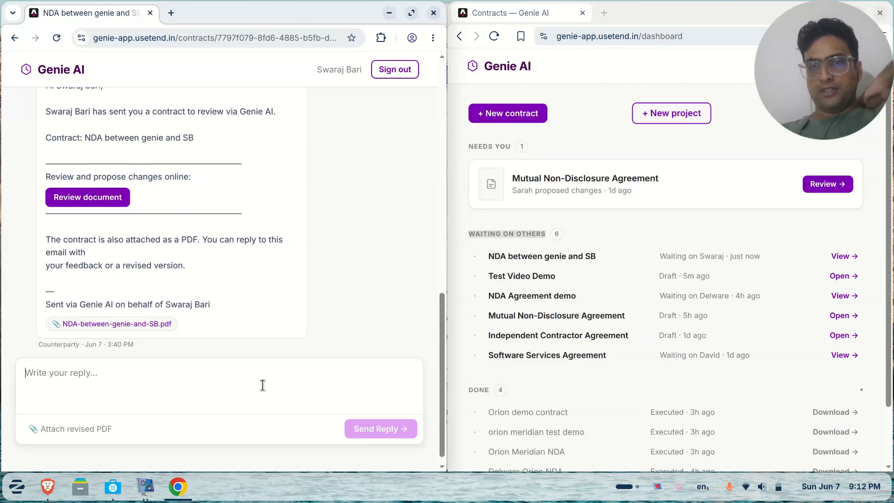
pyautogui.click(548, 255)
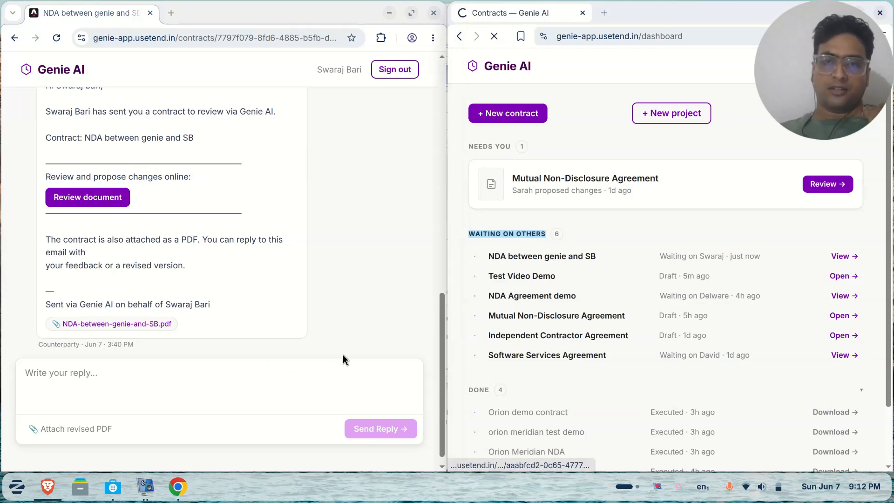
pyautogui.click(154, 368)
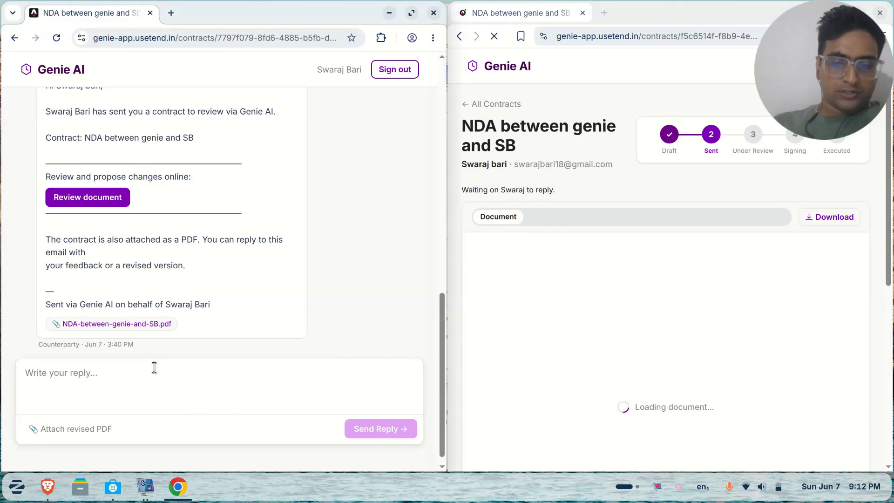
pyautogui.write('I need you to ')
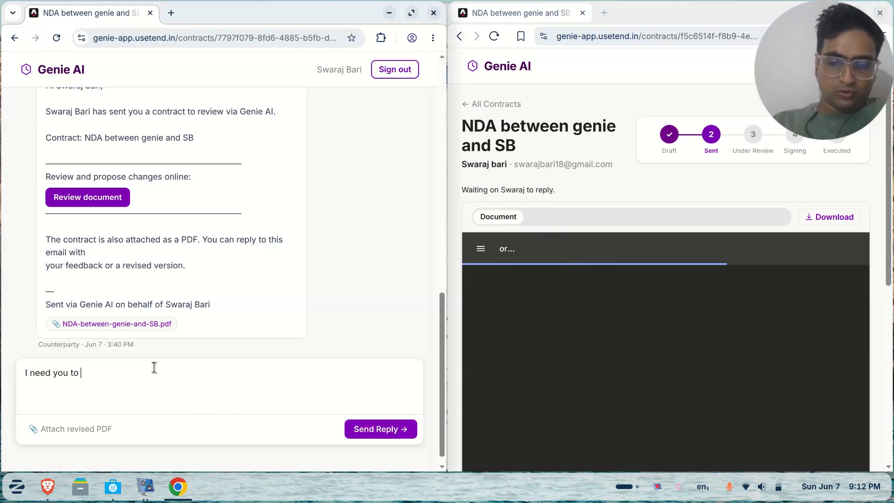
pyautogui.write('change the jurisdiction')
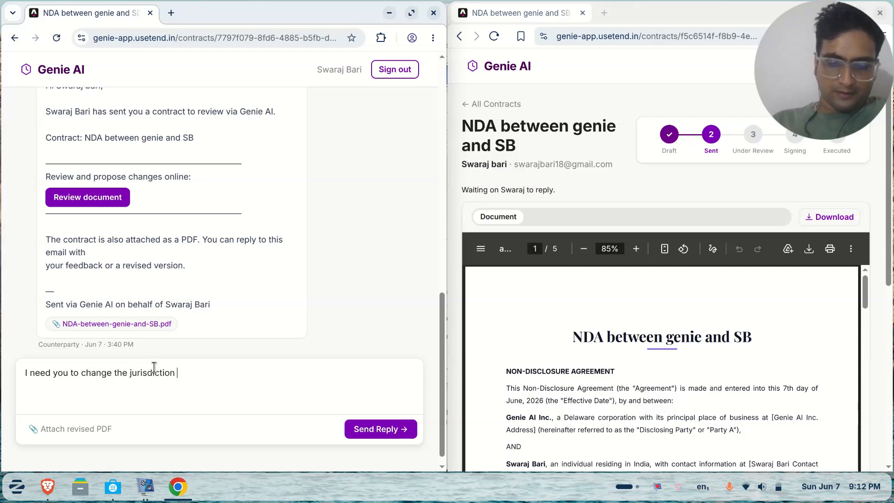
pyautogui.write(' from ')
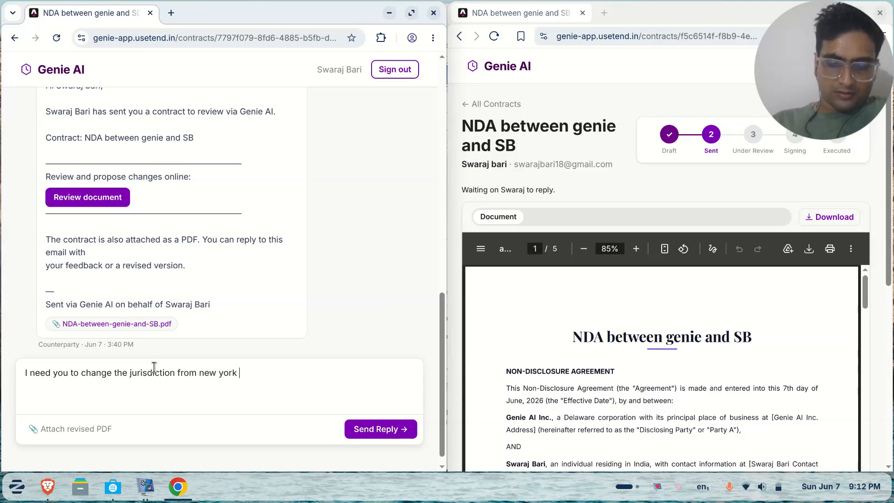
pyautogui.write('new')
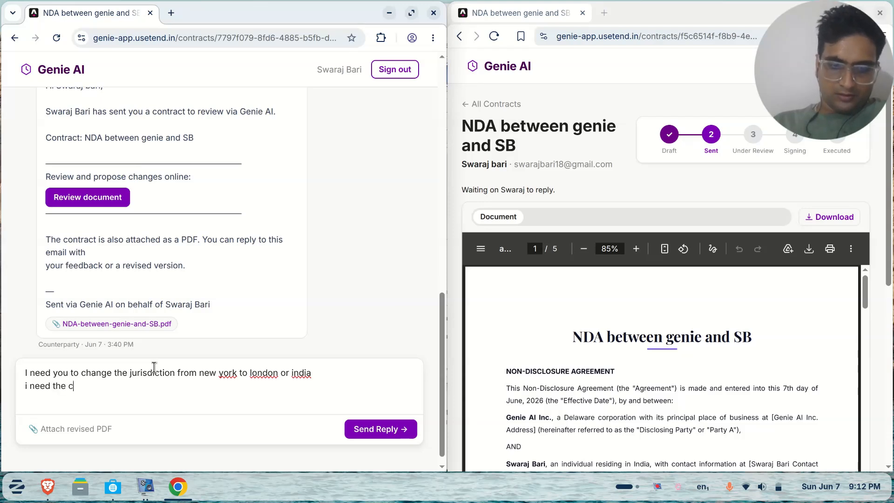
pyautogui.write('e')
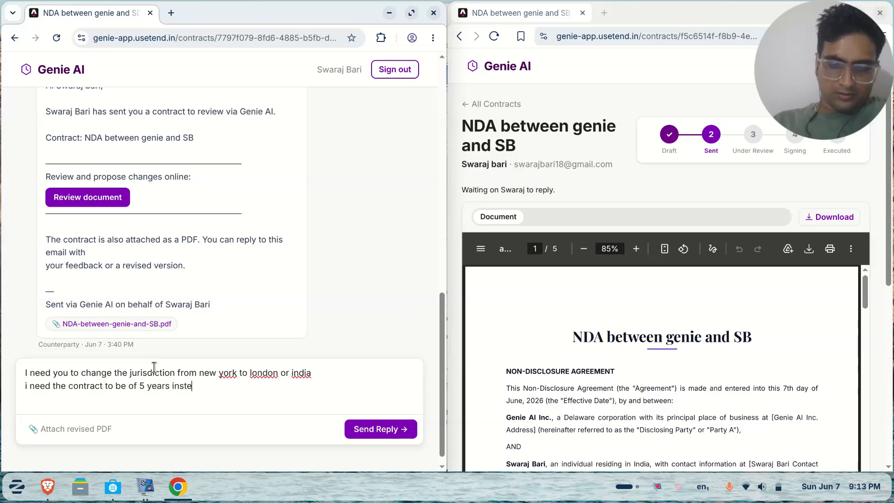
pyautogui.write('ad of 3')
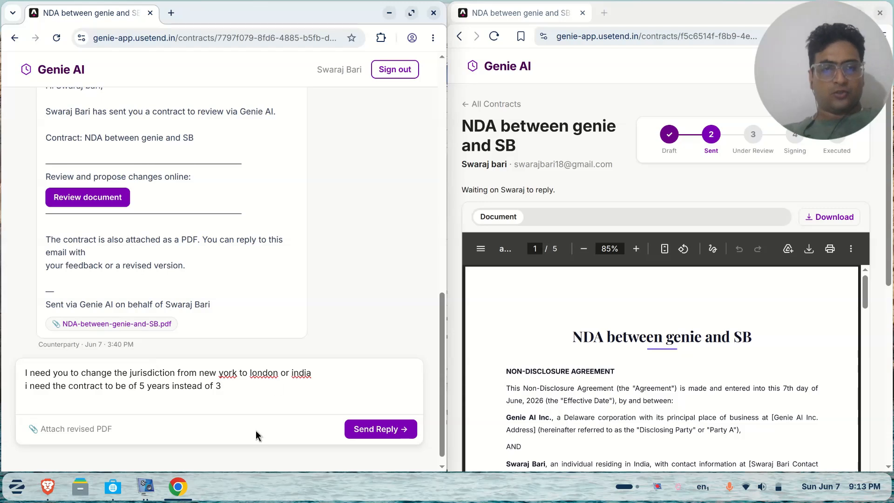
pyautogui.click(382, 431)
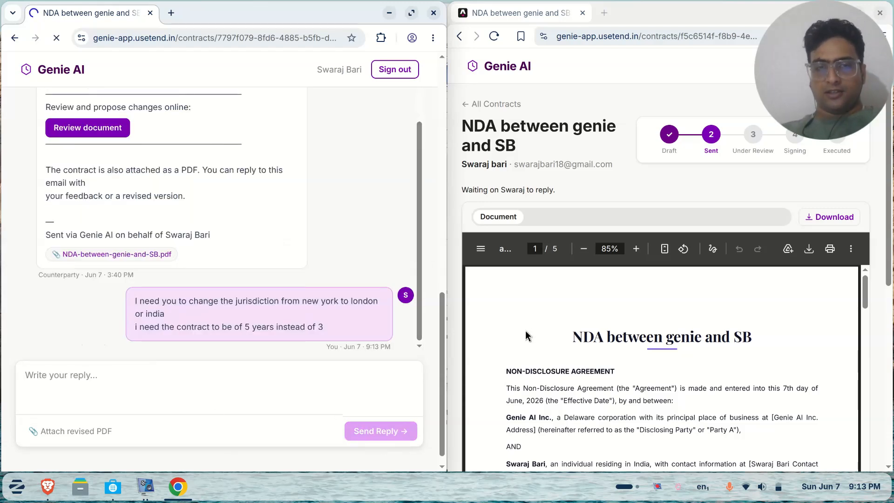
# Highlight the 'They want changes' summary and its jurisdiction change request on the sender's page
pyautogui.scroll(-10, 525, 331)
pyautogui.scroll(-10, 525, 333)
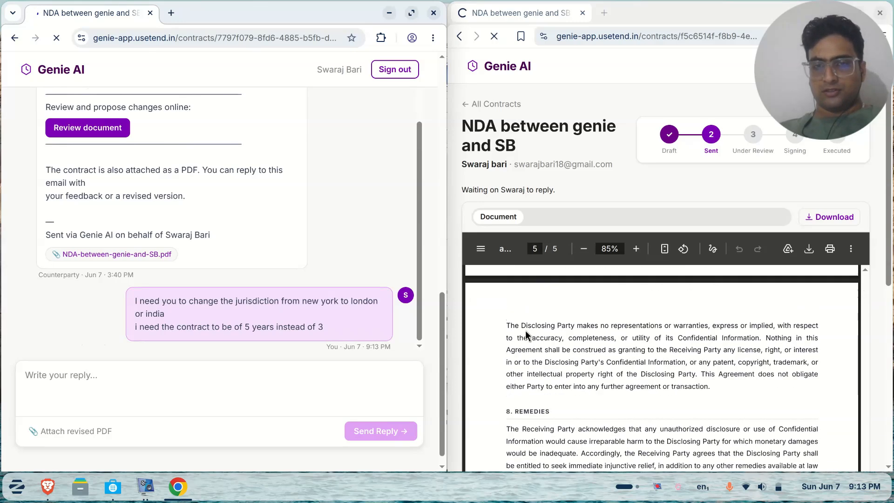
pyautogui.scroll(-6, 471, 201)
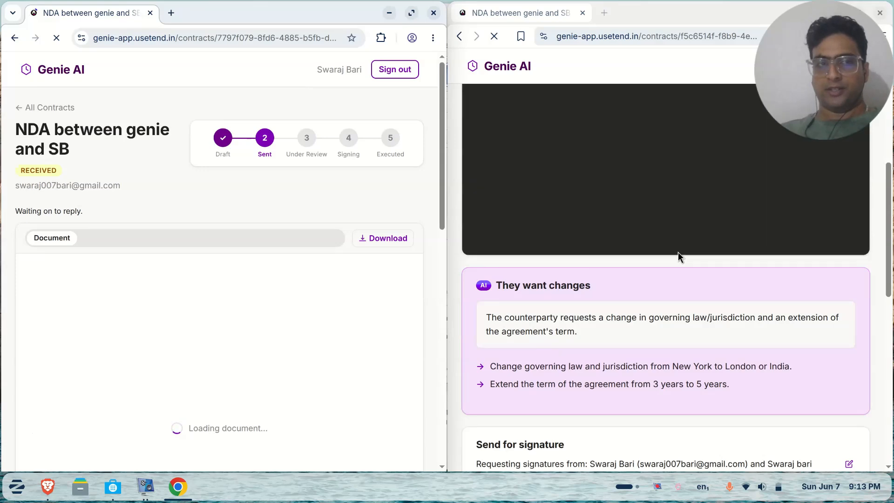
pyautogui.moveTo(606, 292); pyautogui.dragTo(488, 289)
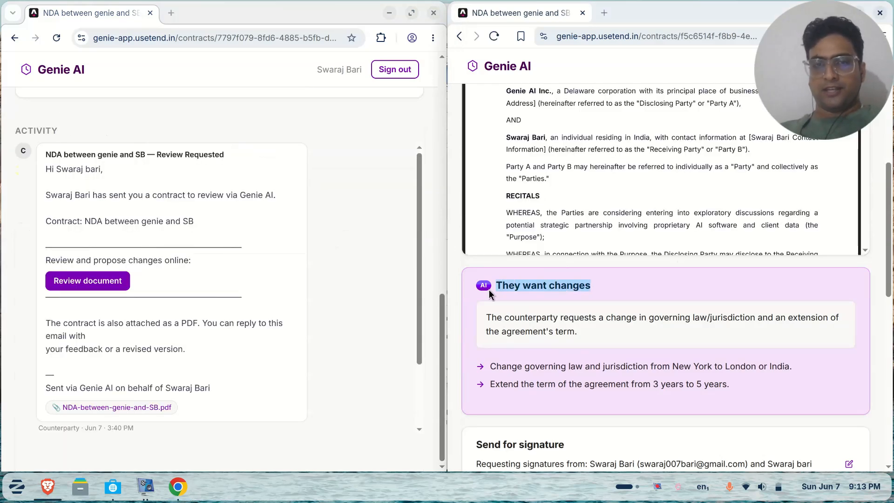
pyautogui.moveTo(492, 373); pyautogui.dragTo(792, 368)
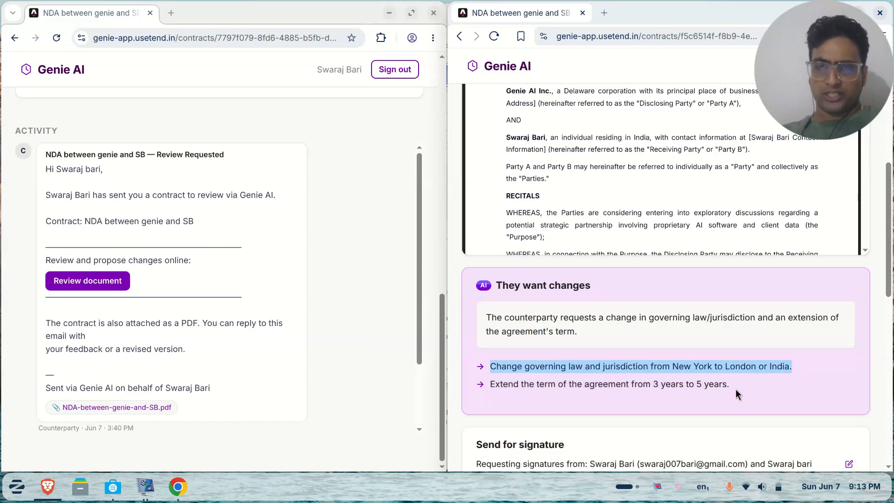
pyautogui.scroll(7, 656, 172)
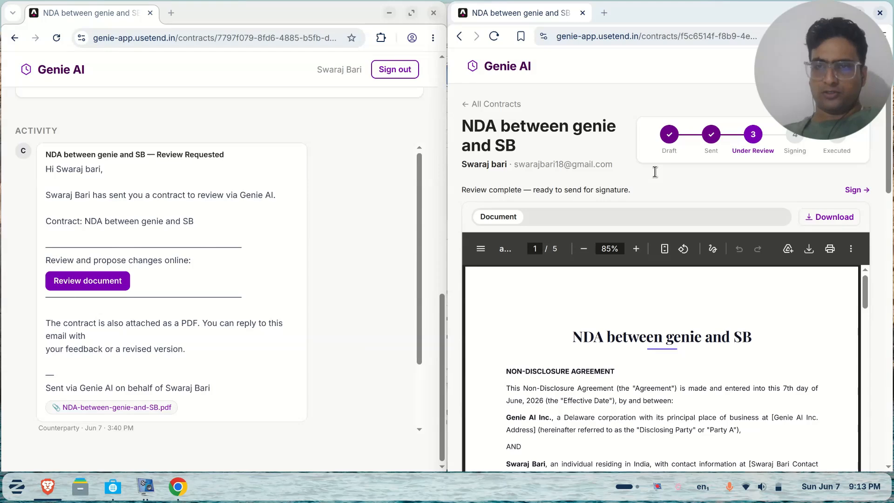
pyautogui.scroll(-8, 655, 171)
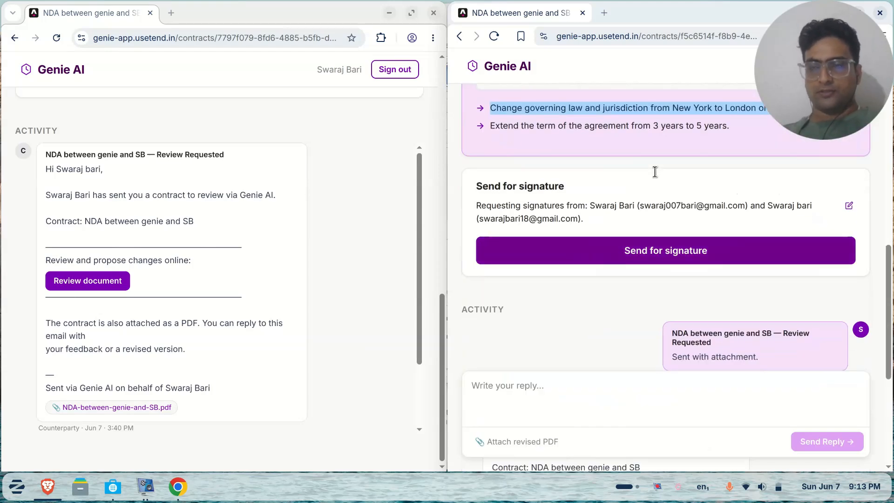
# Maximize the sender's contract page window to show the summary full-screen
pyautogui.moveTo(805, 17); pyautogui.dragTo(800, 115)
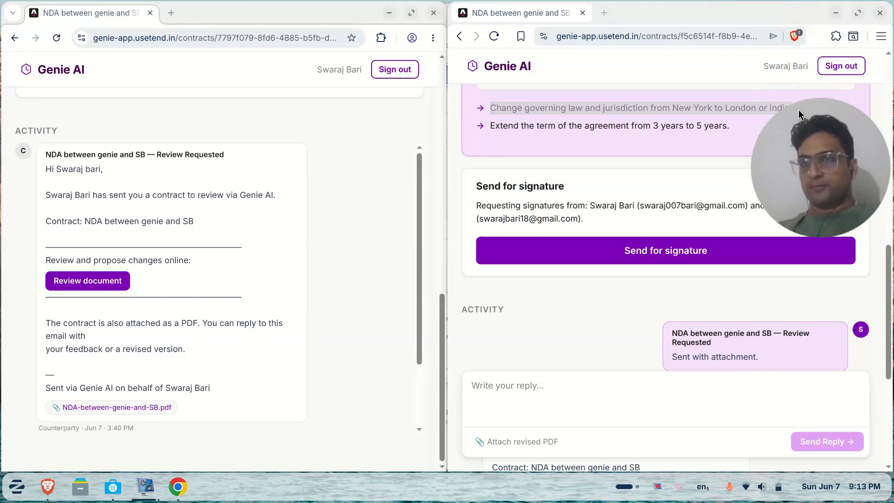
pyautogui.click(852, 13)
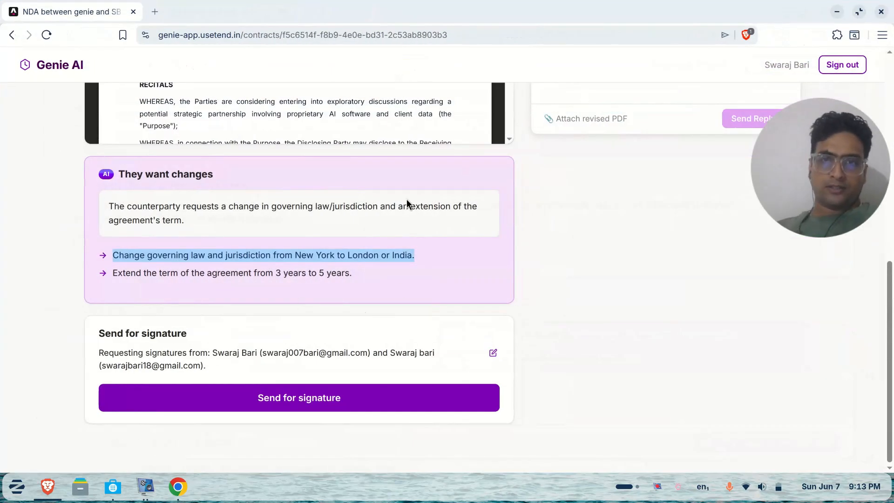
pyautogui.scroll(10, 431, 213)
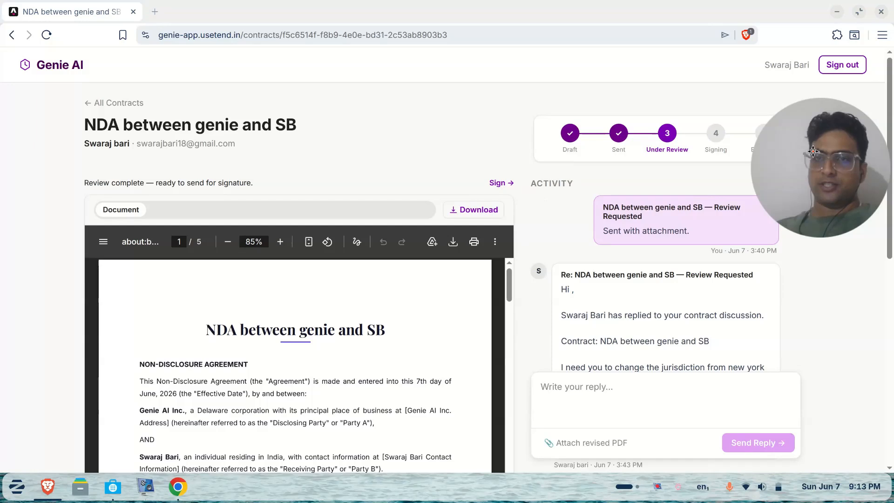
pyautogui.moveTo(813, 152); pyautogui.dragTo(803, 250)
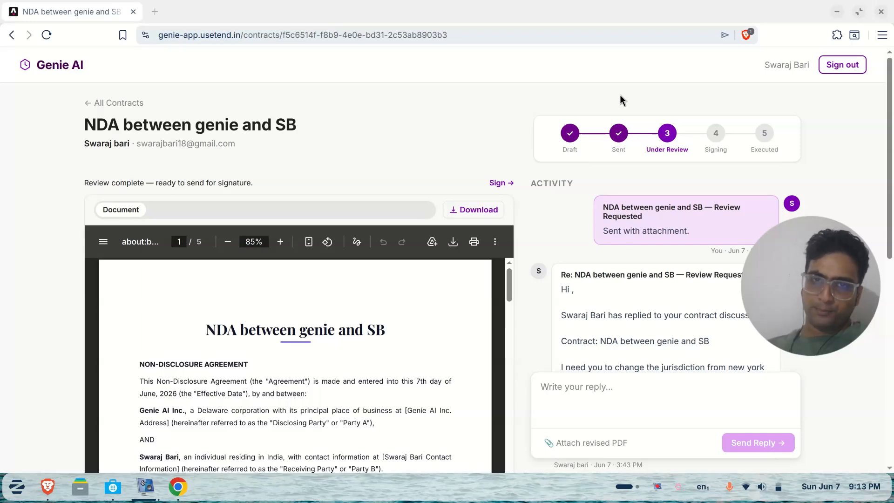
pyautogui.scroll(-7, 620, 96)
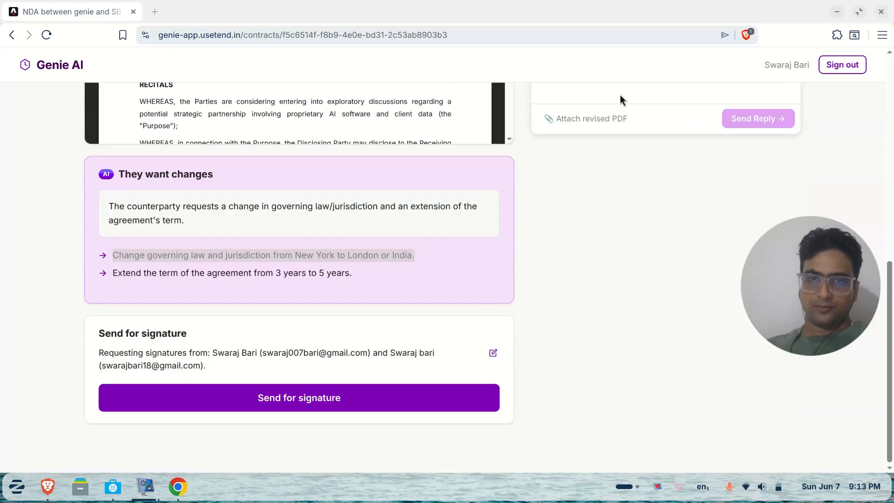
# Keep just the two signers on the NDA and start the signature request
pyautogui.click(493, 353)
pyautogui.scroll(-2, 336, 315)
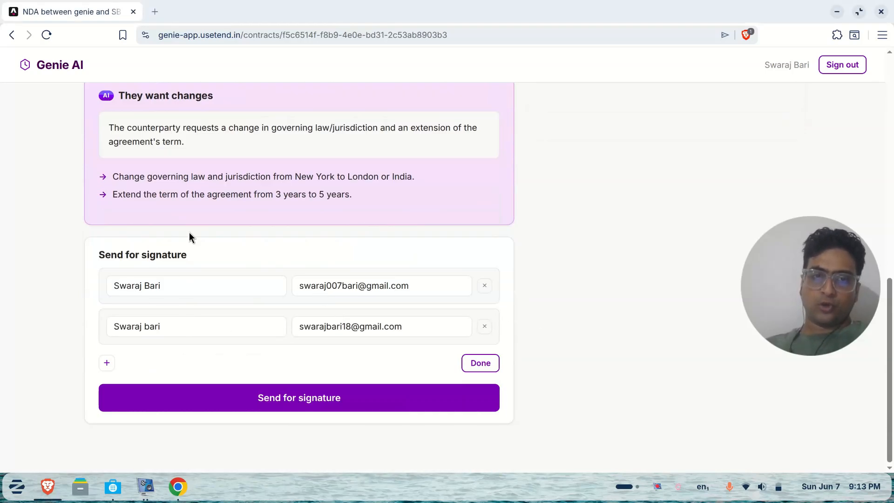
pyautogui.click(108, 363)
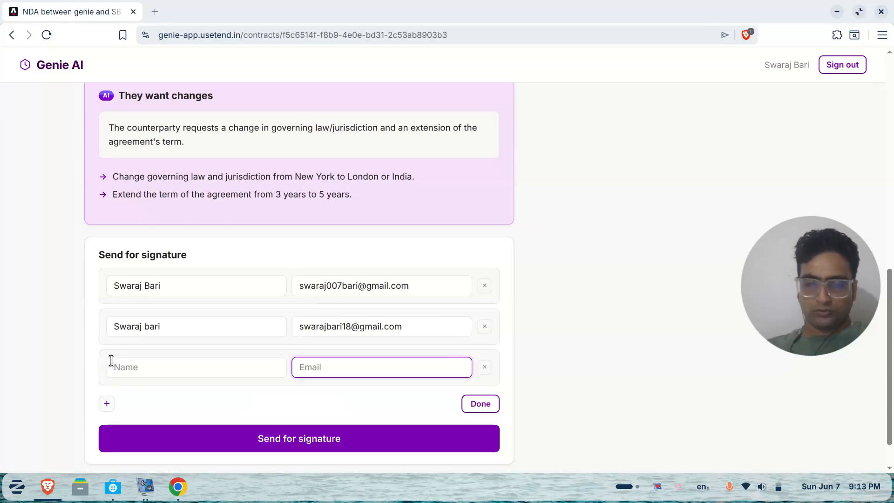
pyautogui.click(485, 368)
pyautogui.click(383, 394)
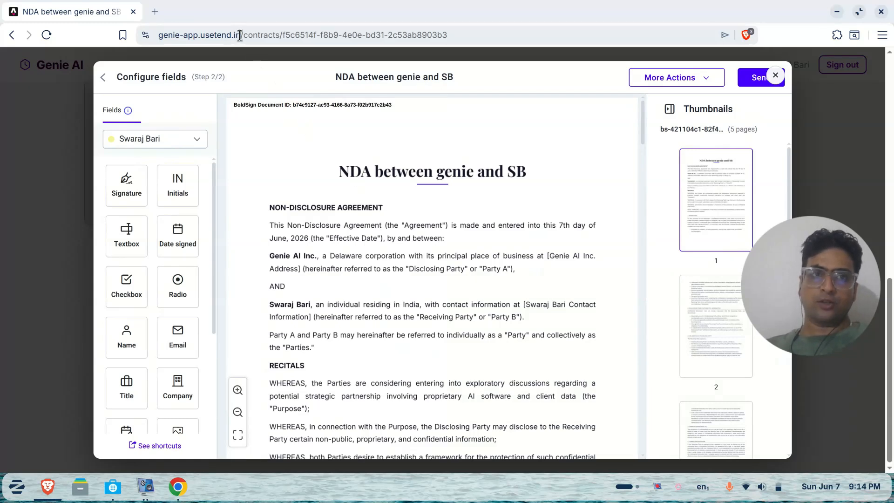
# Assign the second signer and place their Signature field on their signing line
pyautogui.moveTo(241, 36); pyautogui.dragTo(201, 35)
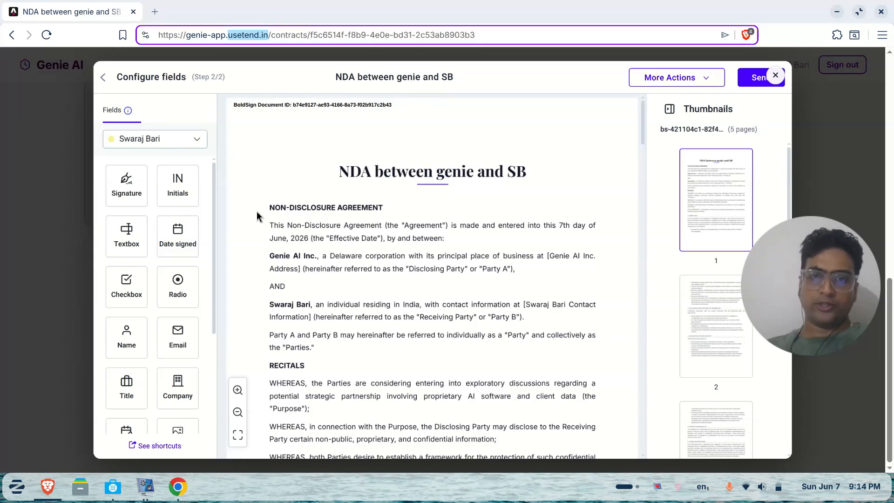
pyautogui.scroll(-20, 256, 212)
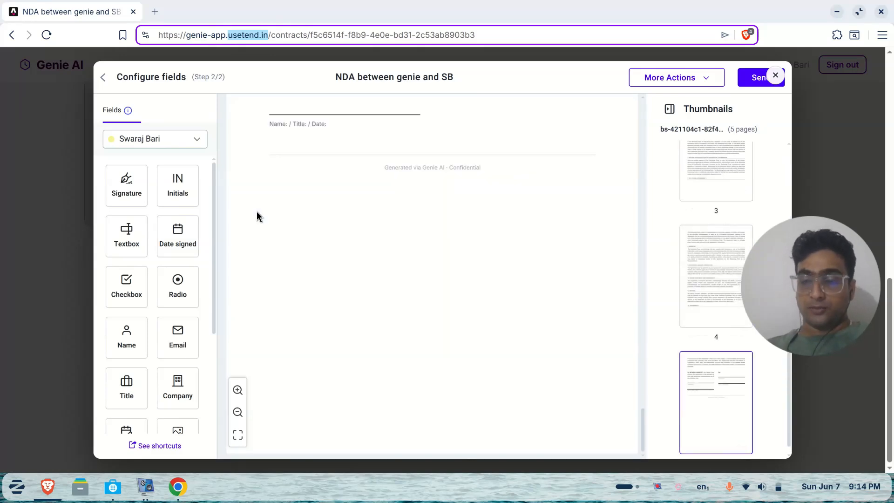
pyautogui.scroll(5, 257, 216)
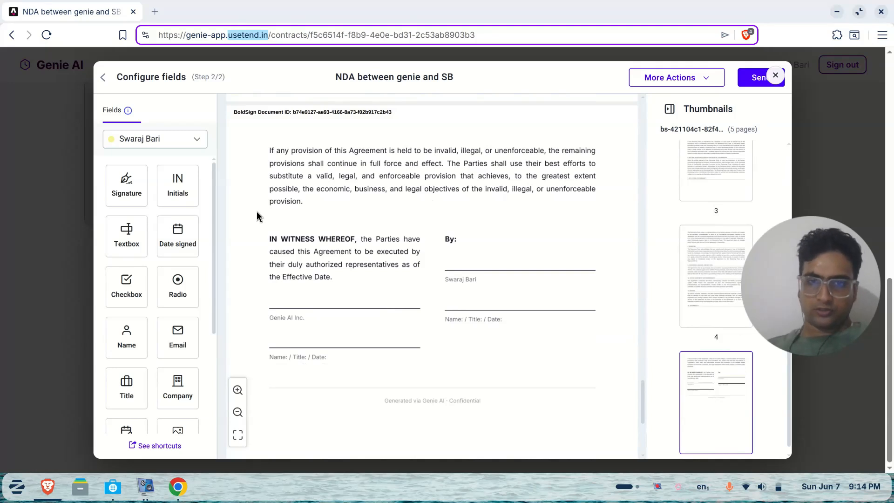
pyautogui.click(169, 138)
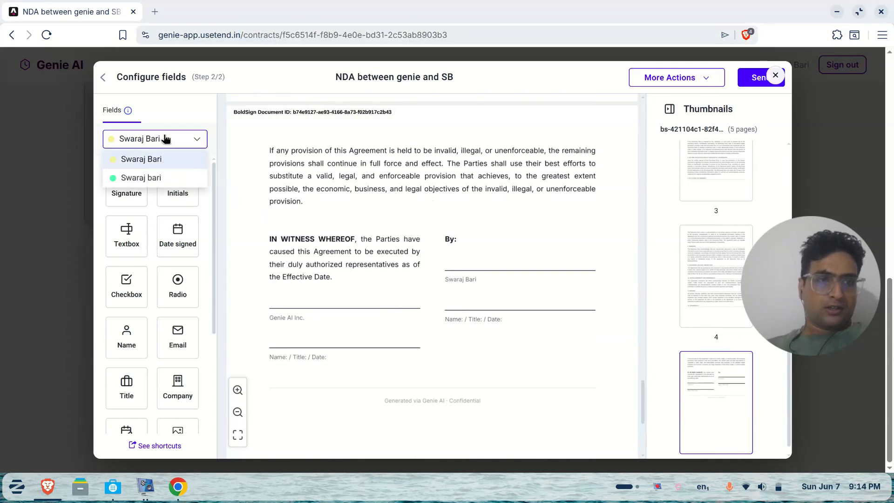
pyautogui.click(166, 179)
pyautogui.moveTo(125, 187)
pyautogui.mouseDown()
pyautogui.moveTo(307, 250)
pyautogui.moveTo(484, 253)
pyautogui.moveTo(507, 262)
pyautogui.mouseUp()
pyautogui.click(306, 240)
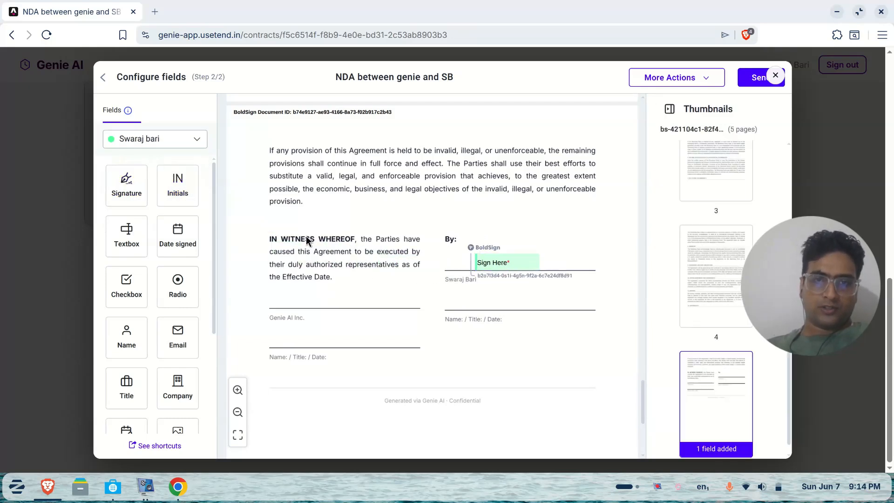
# Place a Signature field for the first signer on the Genie AI Inc. line
pyautogui.click(153, 140)
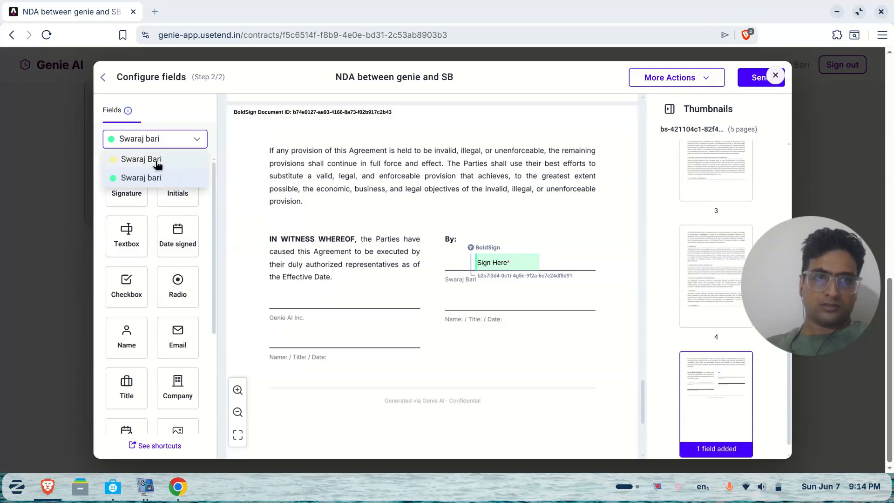
pyautogui.click(157, 160)
pyautogui.moveTo(132, 182)
pyautogui.mouseDown()
pyautogui.moveTo(351, 289)
pyautogui.moveTo(296, 297)
pyautogui.mouseUp()
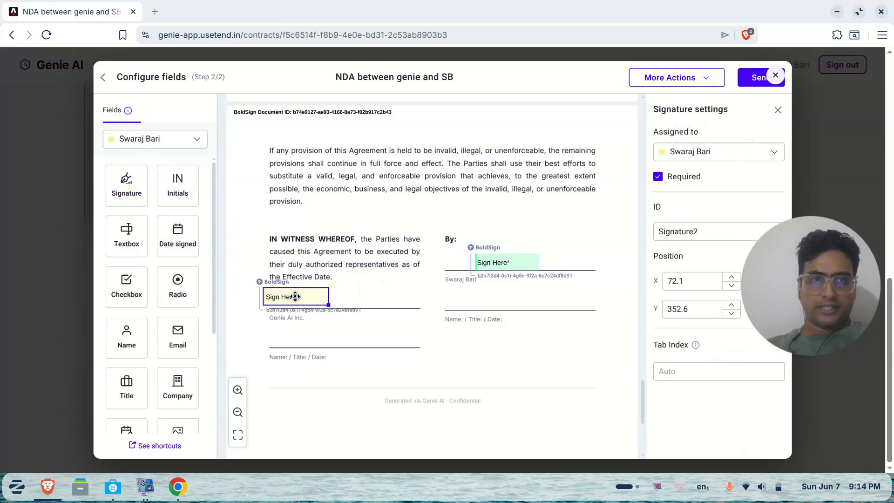
pyautogui.click(158, 142)
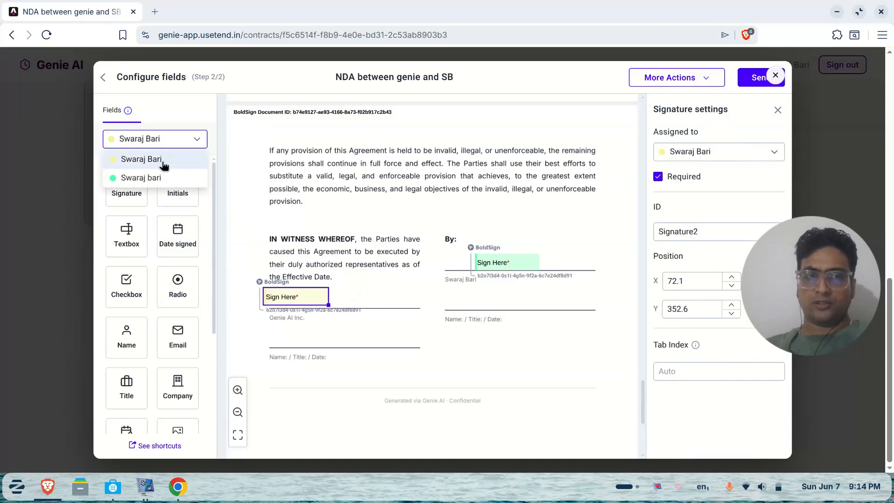
pyautogui.click(342, 326)
pyautogui.moveTo(305, 315)
pyautogui.mouseDown()
pyautogui.moveTo(260, 319)
pyautogui.moveTo(292, 322)
pyautogui.mouseUp()
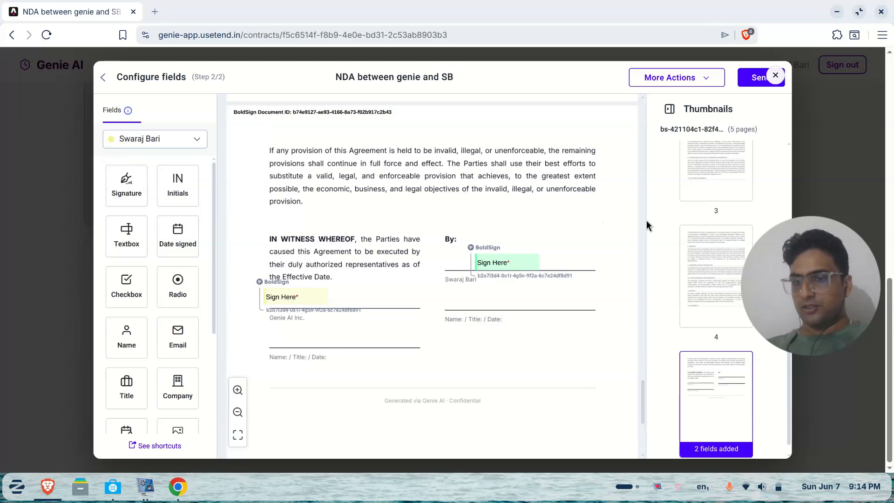
# Send the NDA to both signers and confirm the send
pyautogui.click(751, 81)
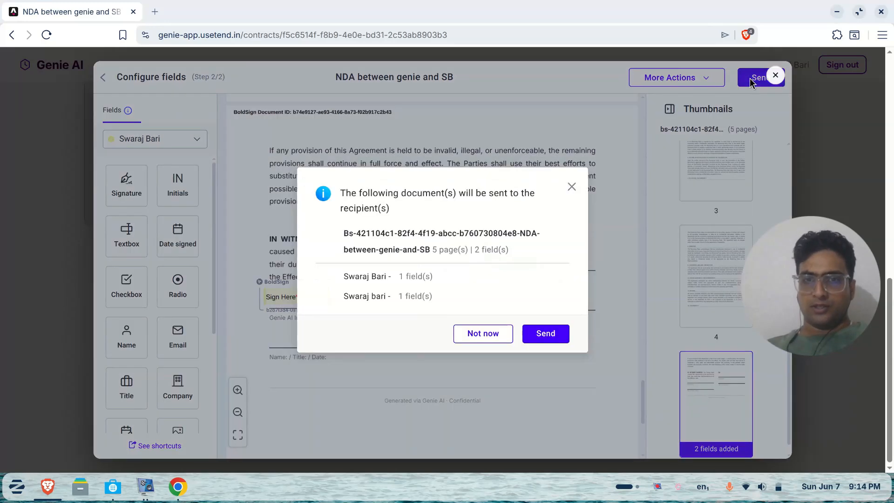
pyautogui.click(548, 334)
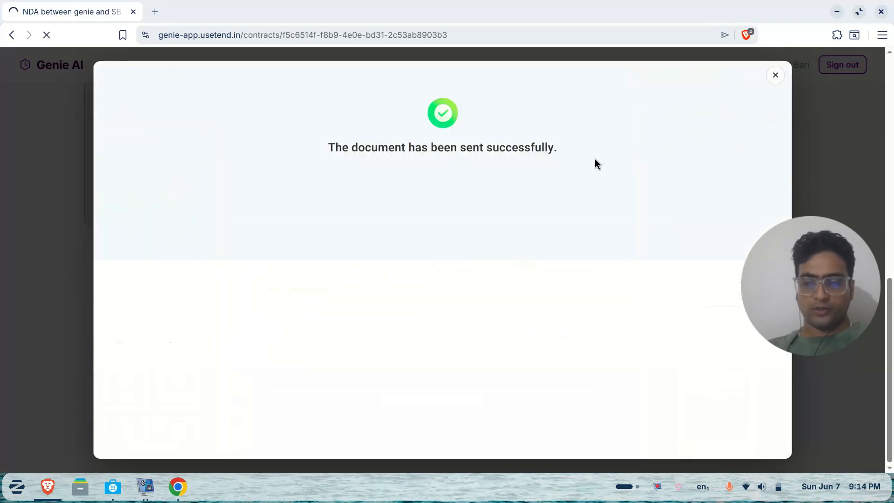
pyautogui.press('super+Right')
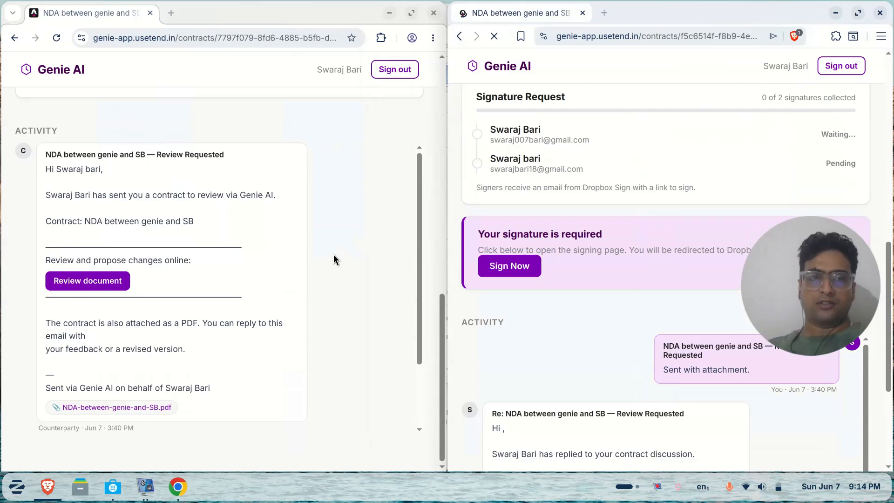
# Open the NDA between genie and SB for signing and load its signing page in both windows
pyautogui.click(66, 69)
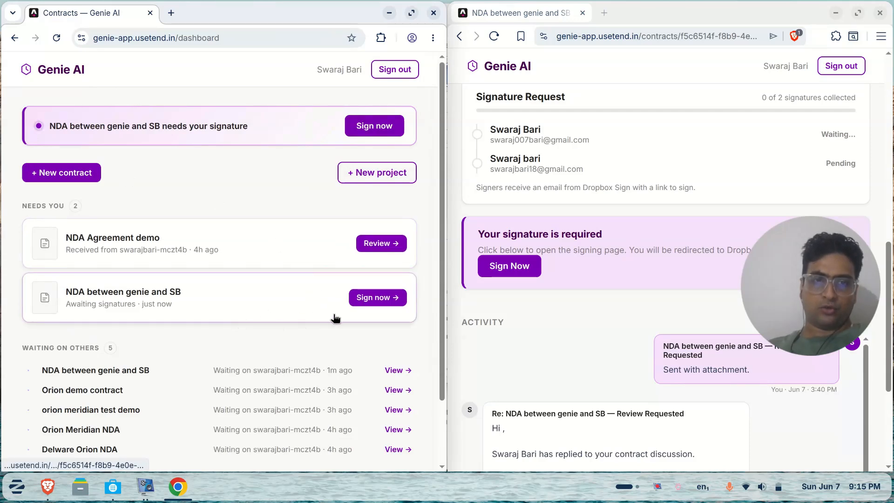
pyautogui.click(378, 298)
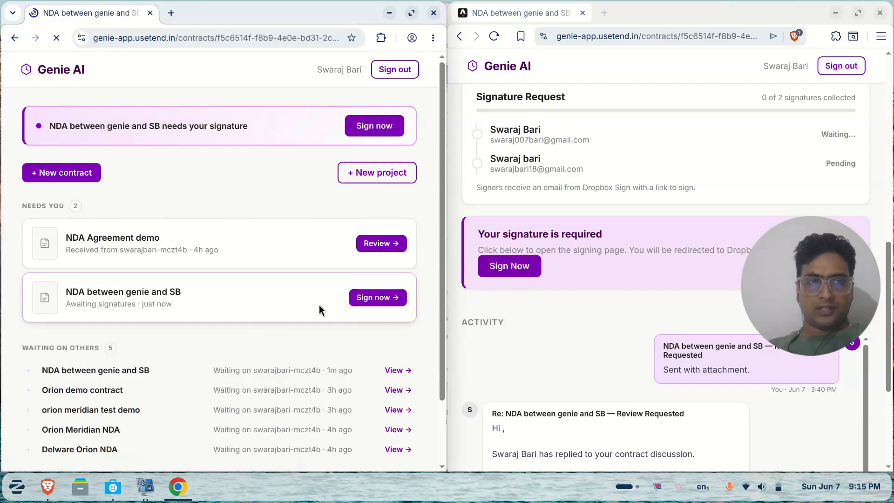
pyautogui.scroll(-10, 320, 304)
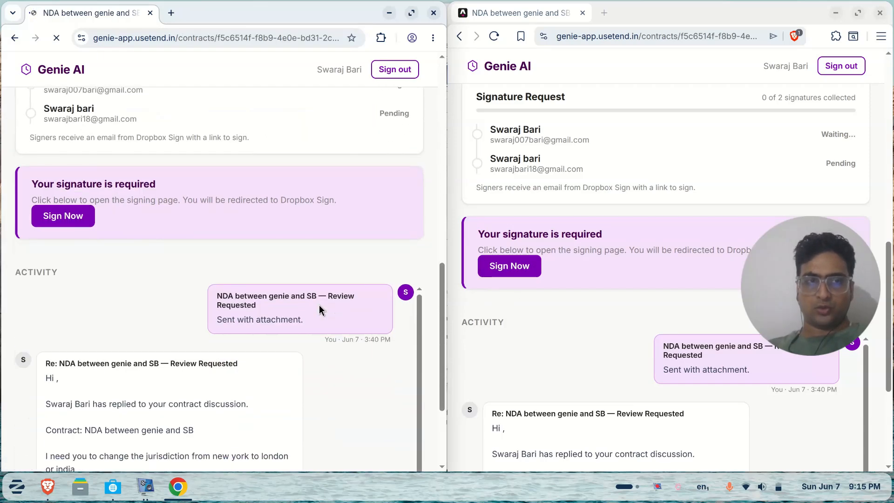
pyautogui.click(517, 267)
pyautogui.click(60, 215)
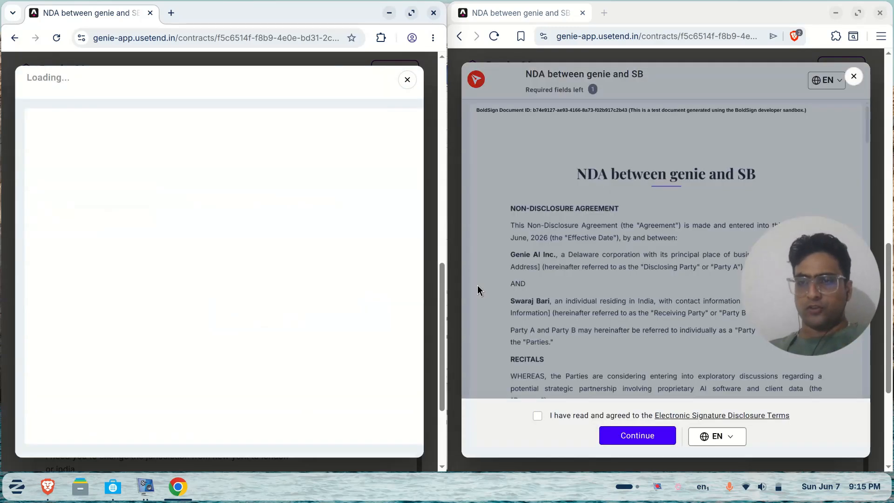
# Accept the electronic signature disclosure in both windows and begin signing
pyautogui.click(538, 416)
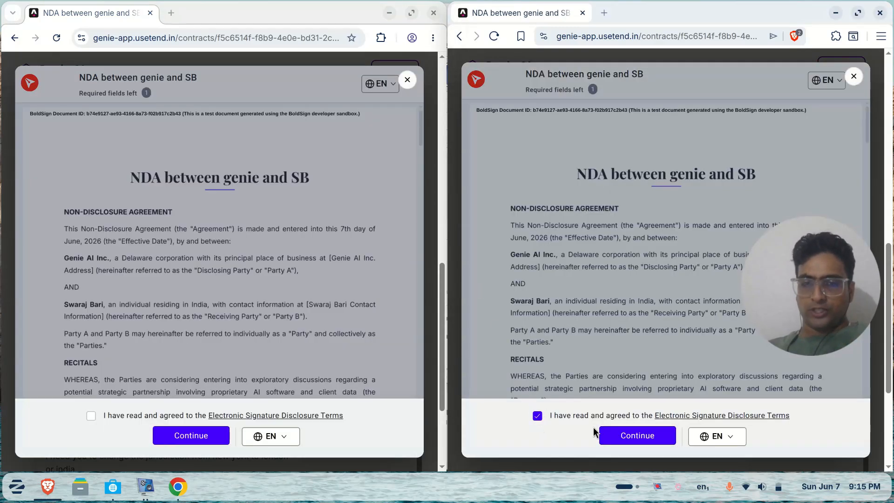
pyautogui.click(621, 440)
pyautogui.click(91, 416)
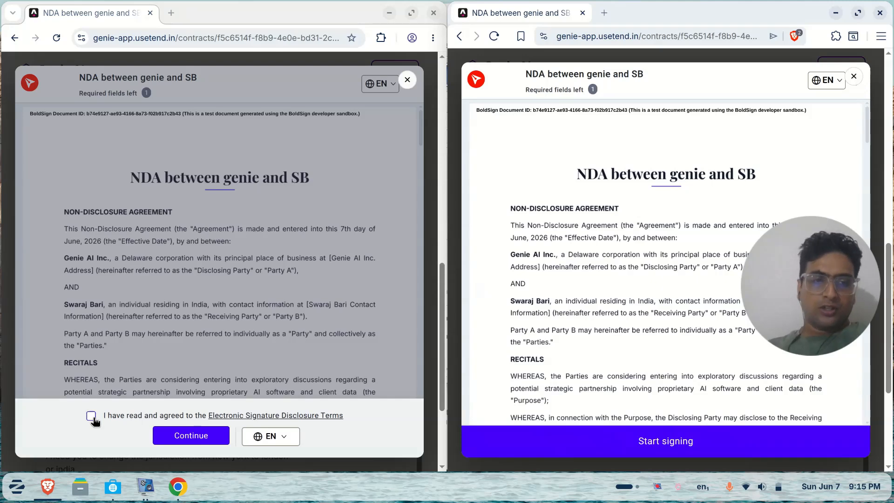
pyautogui.click(190, 435)
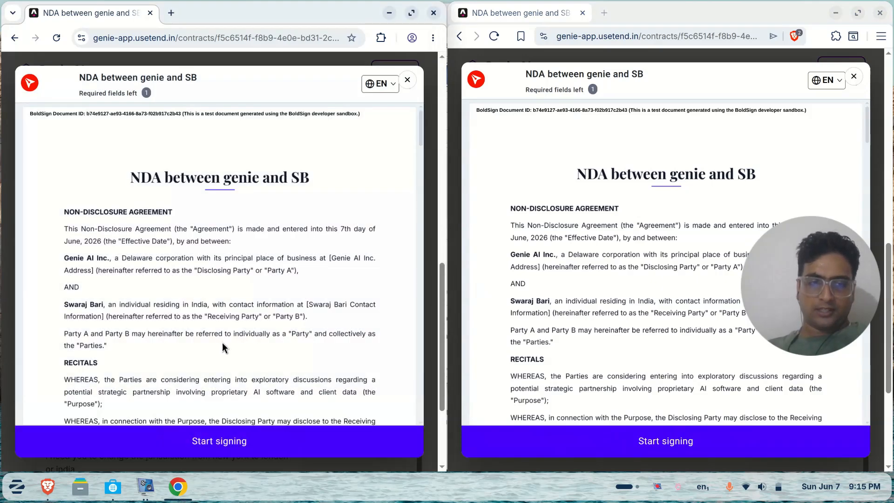
pyautogui.click(265, 441)
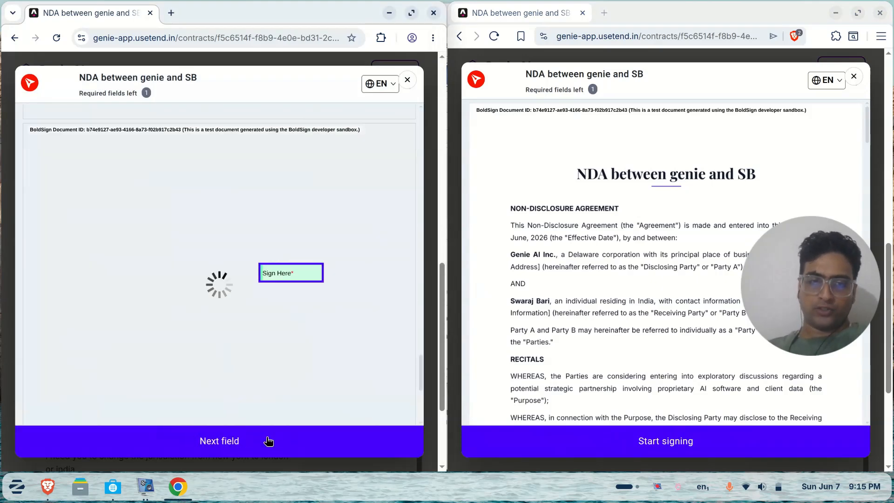
pyautogui.click(572, 445)
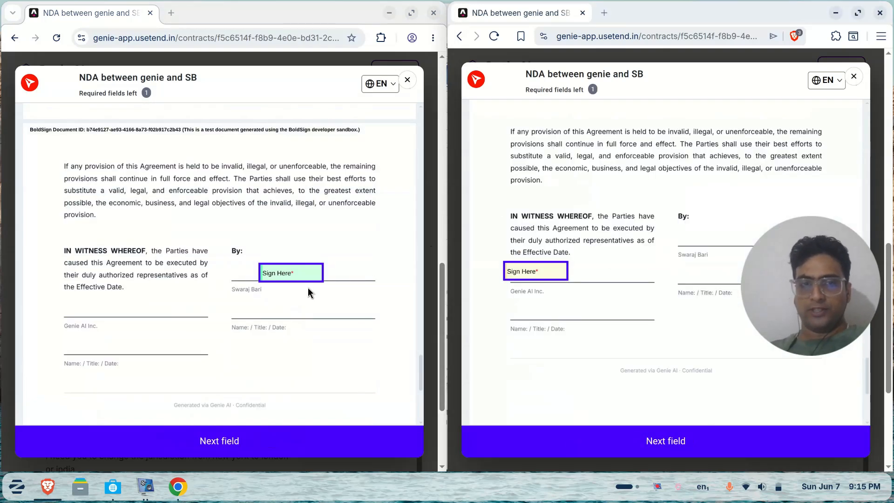
# Sign the receiving party's required field and finish, leaving 1 of 2 signatures collected
pyautogui.click(290, 274)
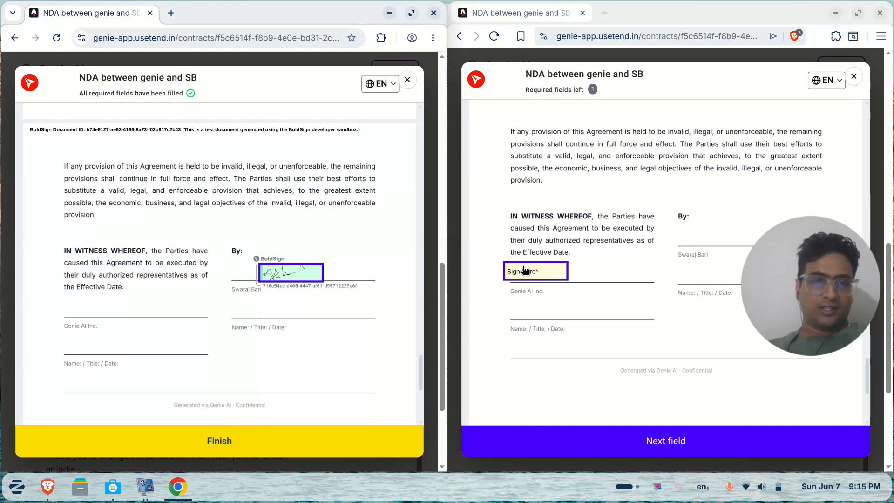
pyautogui.click(212, 455)
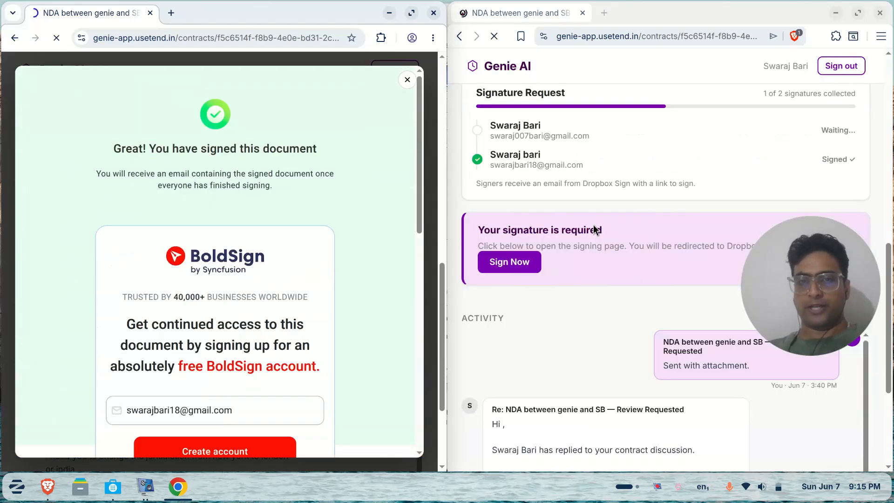
pyautogui.moveTo(588, 167); pyautogui.dragTo(478, 163)
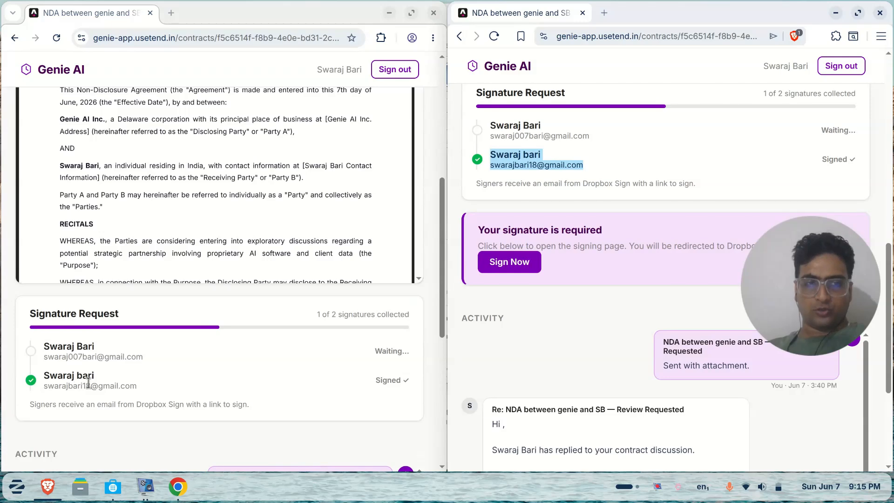
# Sign as Genie AI Inc. with a hand-drawn signature in the remaining field and finish
pyautogui.click(518, 273)
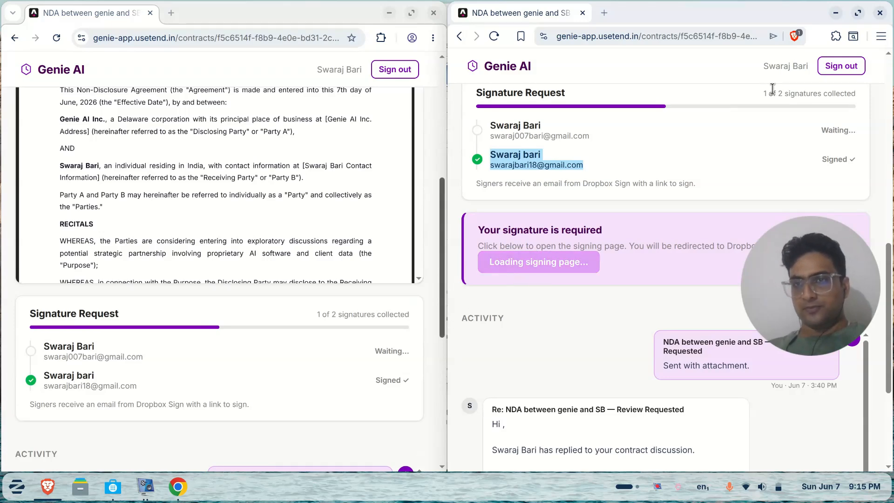
pyautogui.click(857, 16)
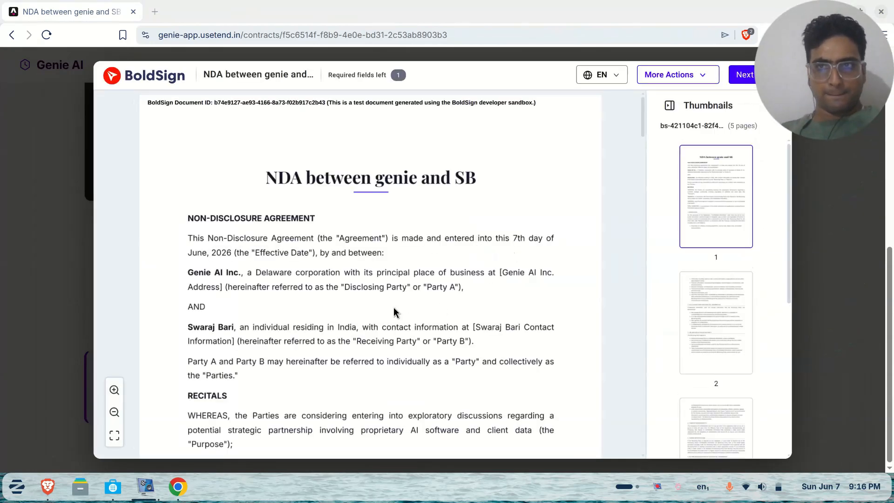
pyautogui.click(743, 75)
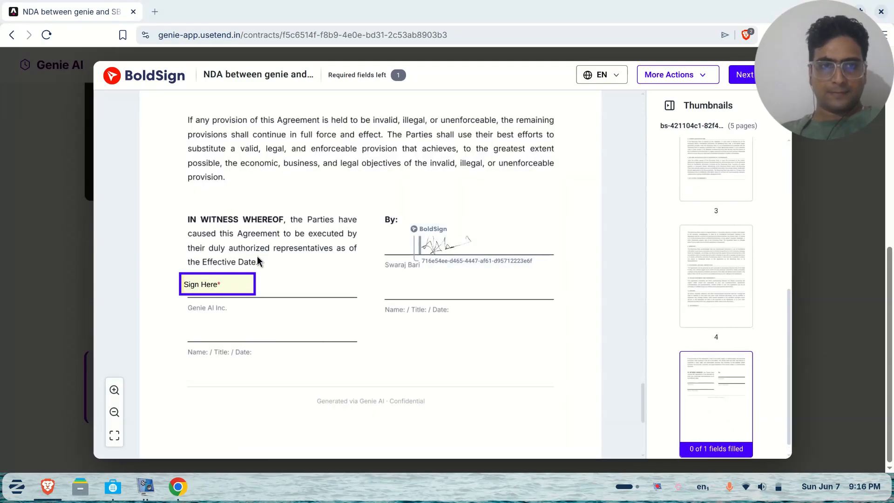
pyautogui.click(205, 285)
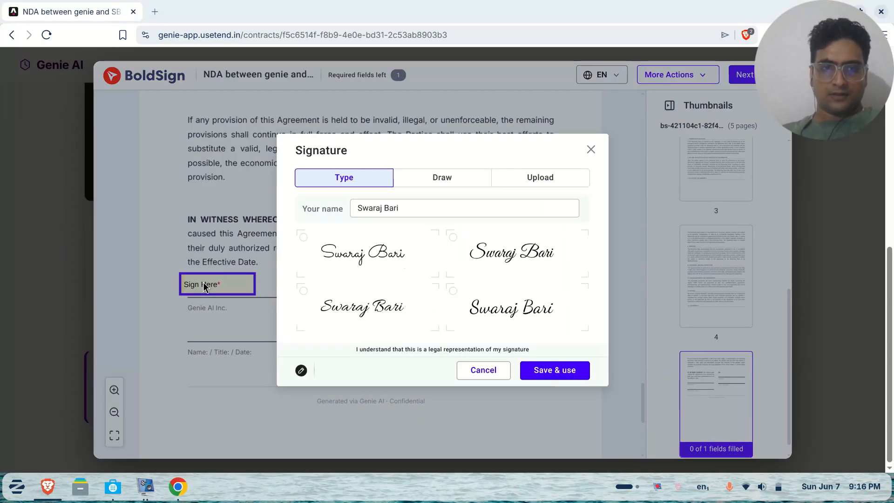
pyautogui.click(443, 182)
pyautogui.moveTo(389, 255)
pyautogui.mouseDown()
pyautogui.moveTo(371, 331)
pyautogui.moveTo(441, 290)
pyautogui.moveTo(479, 296)
pyautogui.mouseUp()
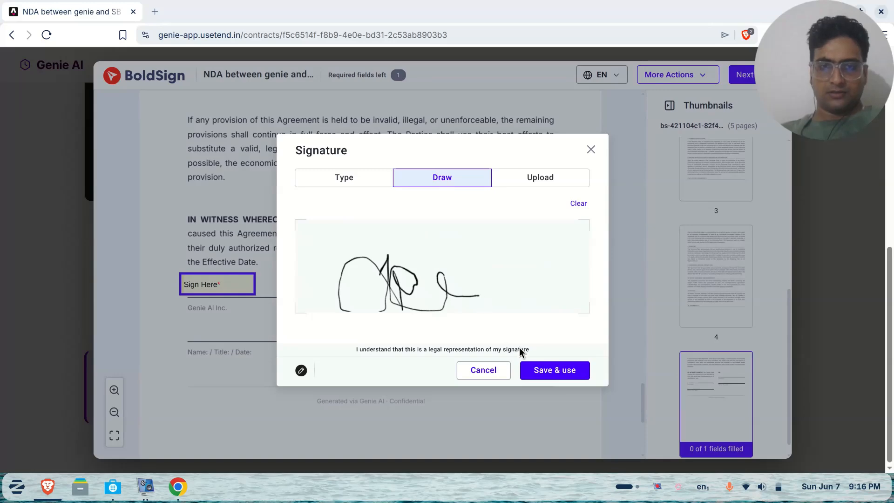
pyautogui.click(545, 370)
pyautogui.click(740, 83)
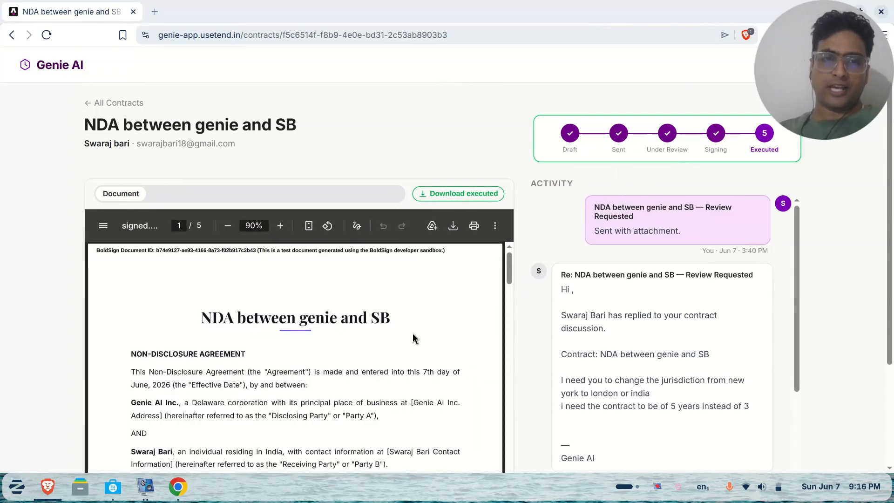
# Check both signatures in the executed NDA's signature block, then download the executed copy
pyautogui.scroll(-15, 413, 336)
pyautogui.scroll(-10, 412, 336)
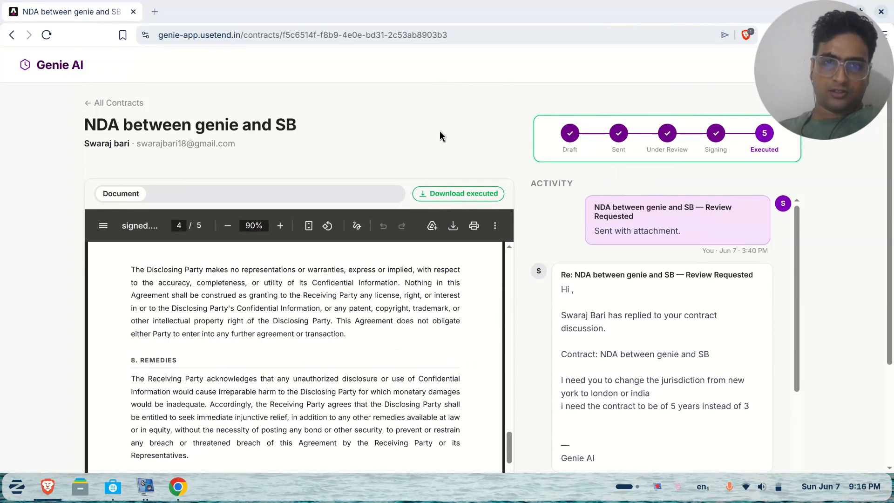
pyautogui.scroll(-3, 440, 130)
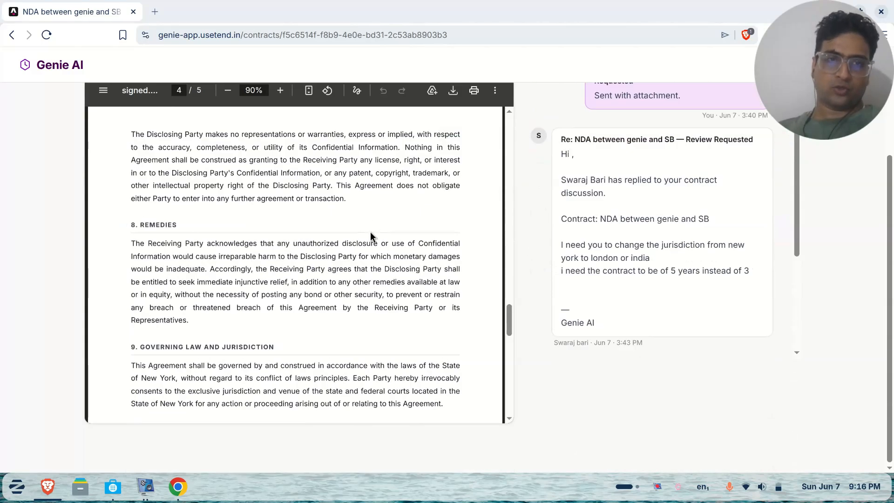
pyautogui.scroll(-10, 372, 237)
pyautogui.scroll(3, 370, 232)
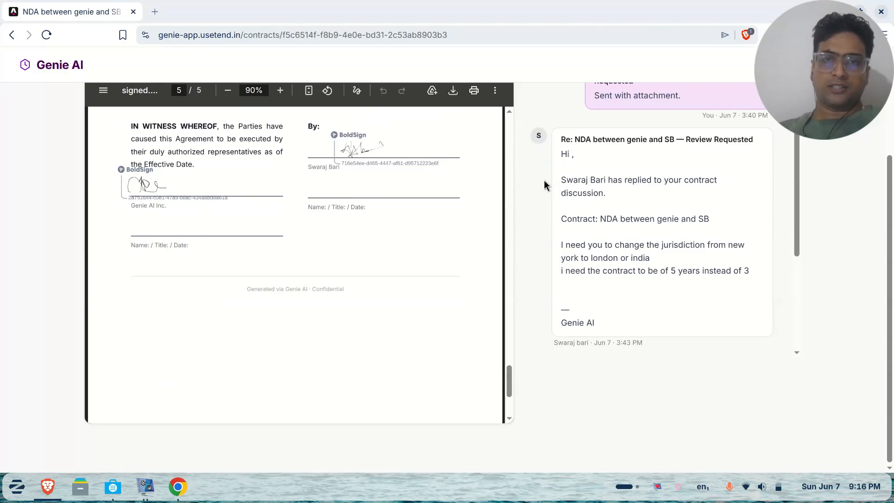
pyautogui.scroll(3, 544, 180)
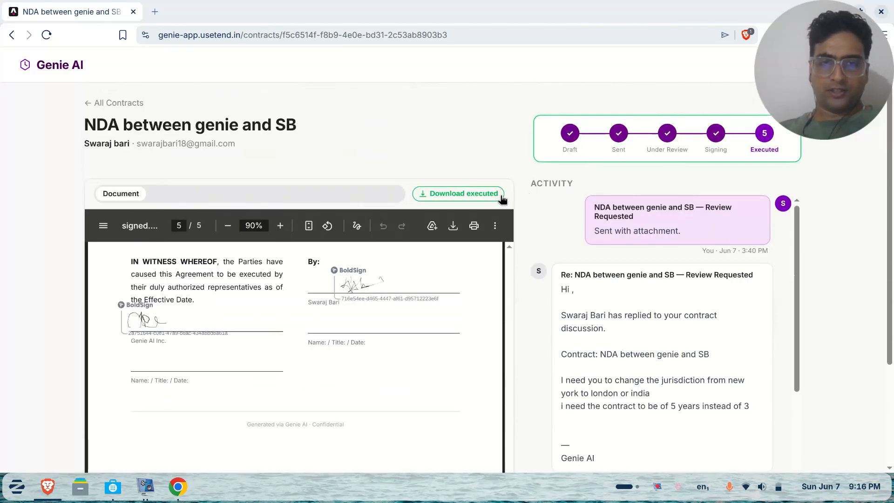
pyautogui.click(482, 199)
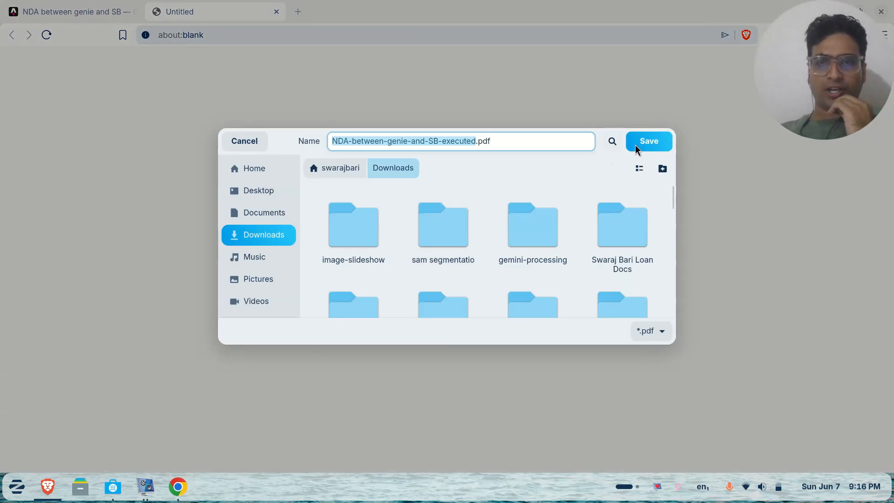
# Save NDA-between-genie-and-SB-executed.pdf, sign out of Genie AI, and open the PDF from downloads
pyautogui.click(637, 148)
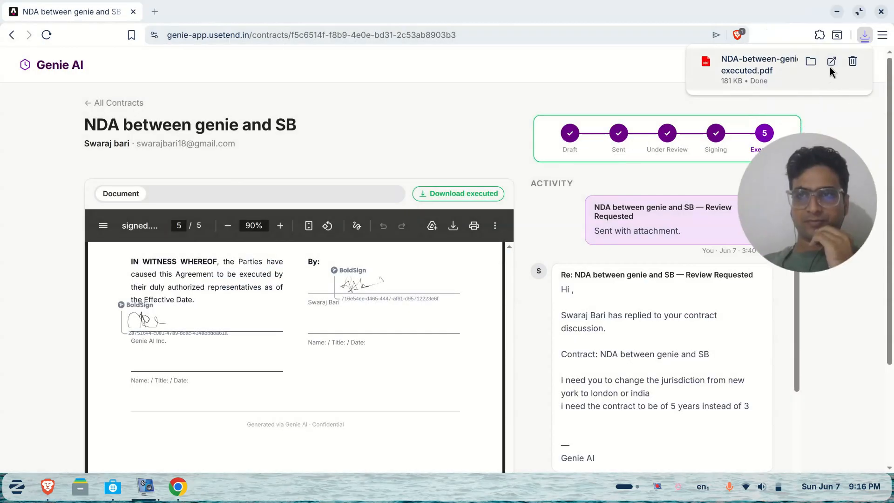
pyautogui.click(832, 67)
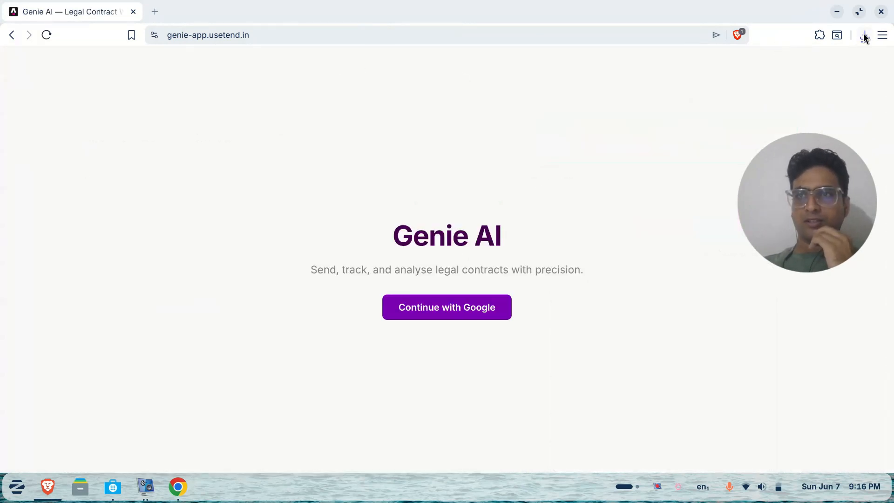
pyautogui.click(864, 36)
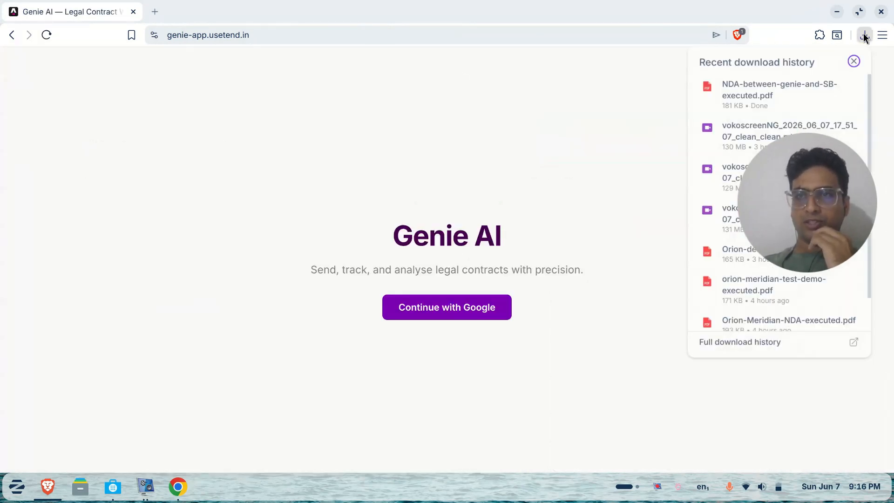
pyautogui.click(831, 85)
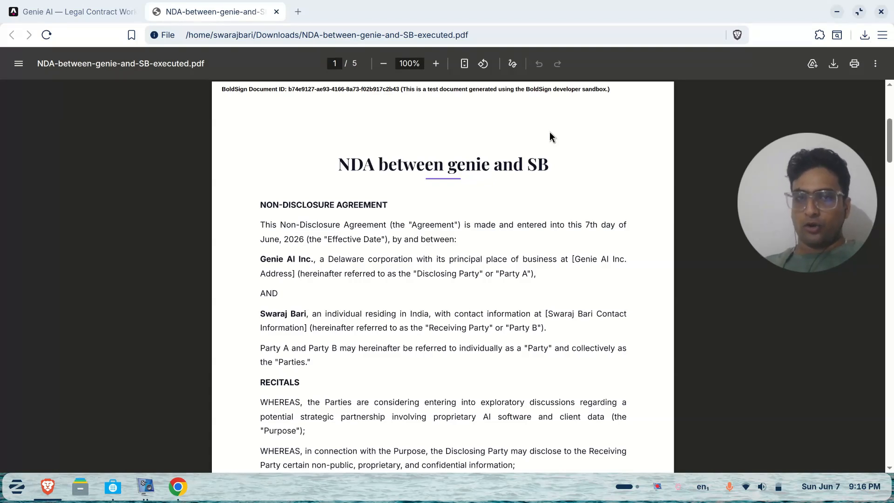
pyautogui.scroll(-20, 550, 135)
pyautogui.scroll(-8, 550, 136)
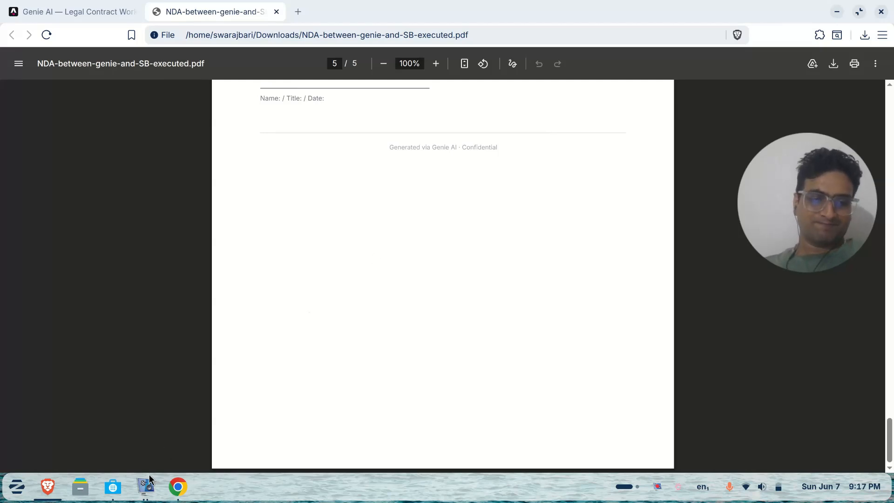
pyautogui.click(148, 493)
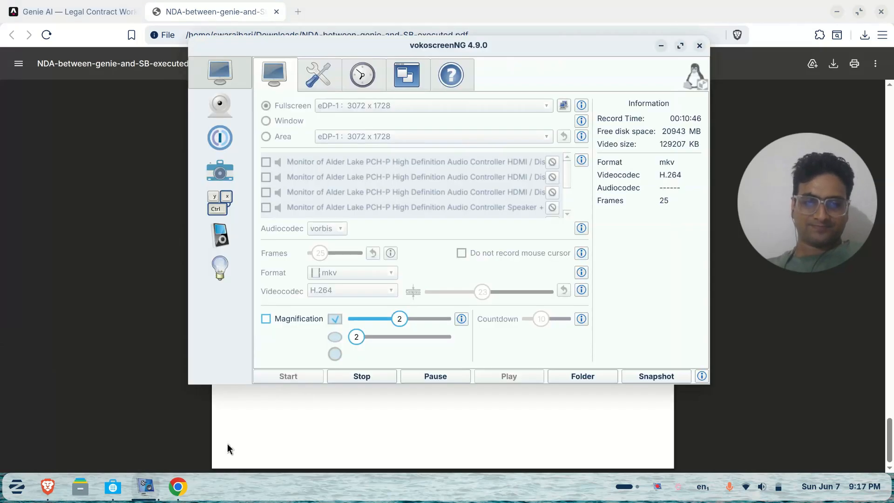